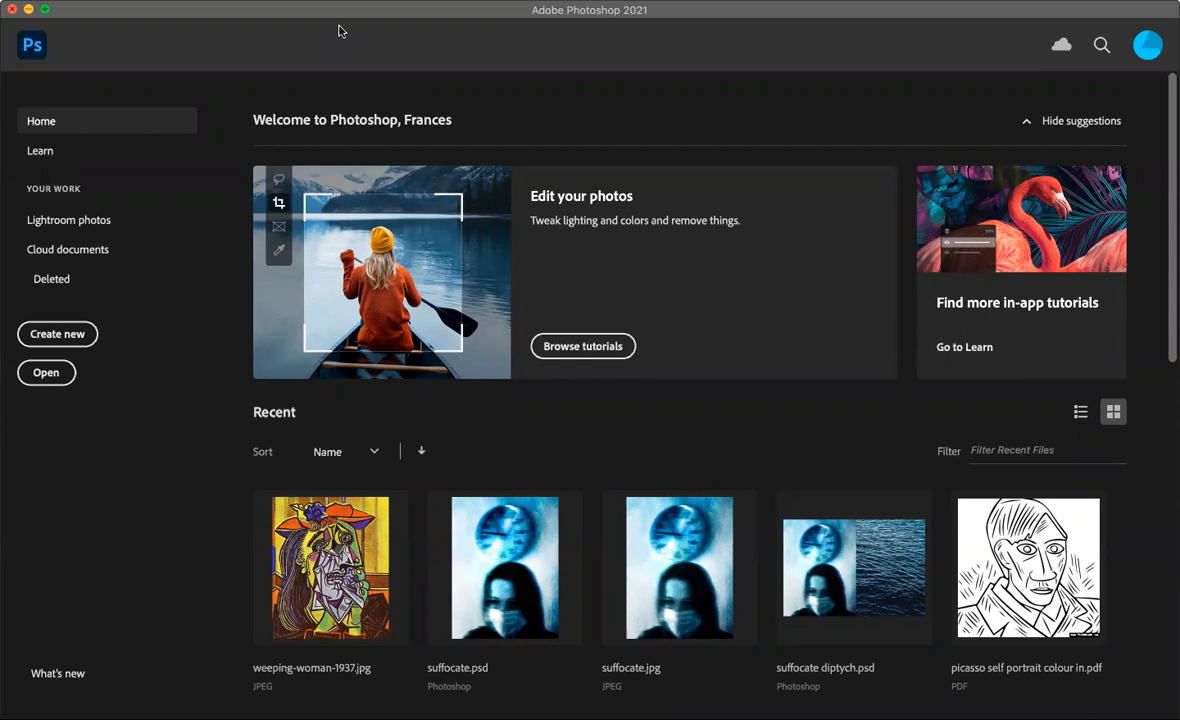
- Open the image high key.jpeg from the Still Life Photography folder
{"action": "left_click", "coordinate": [45, 377]}
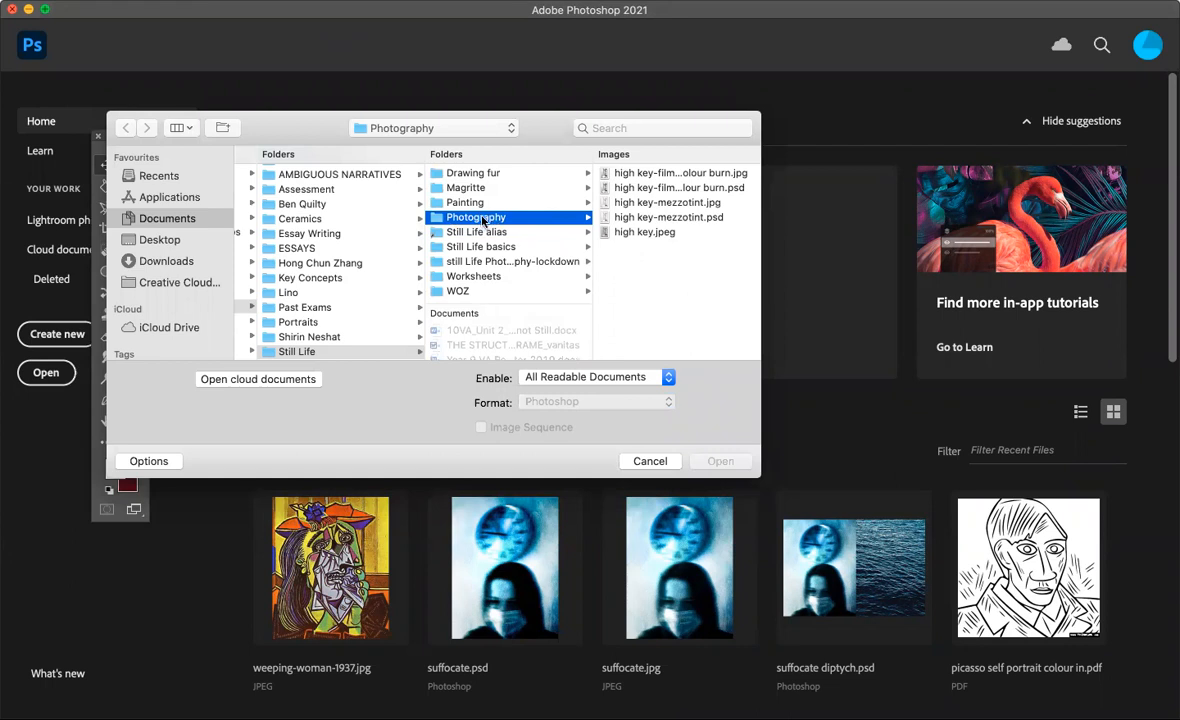
{"action": "left_click", "coordinate": [648, 233]}
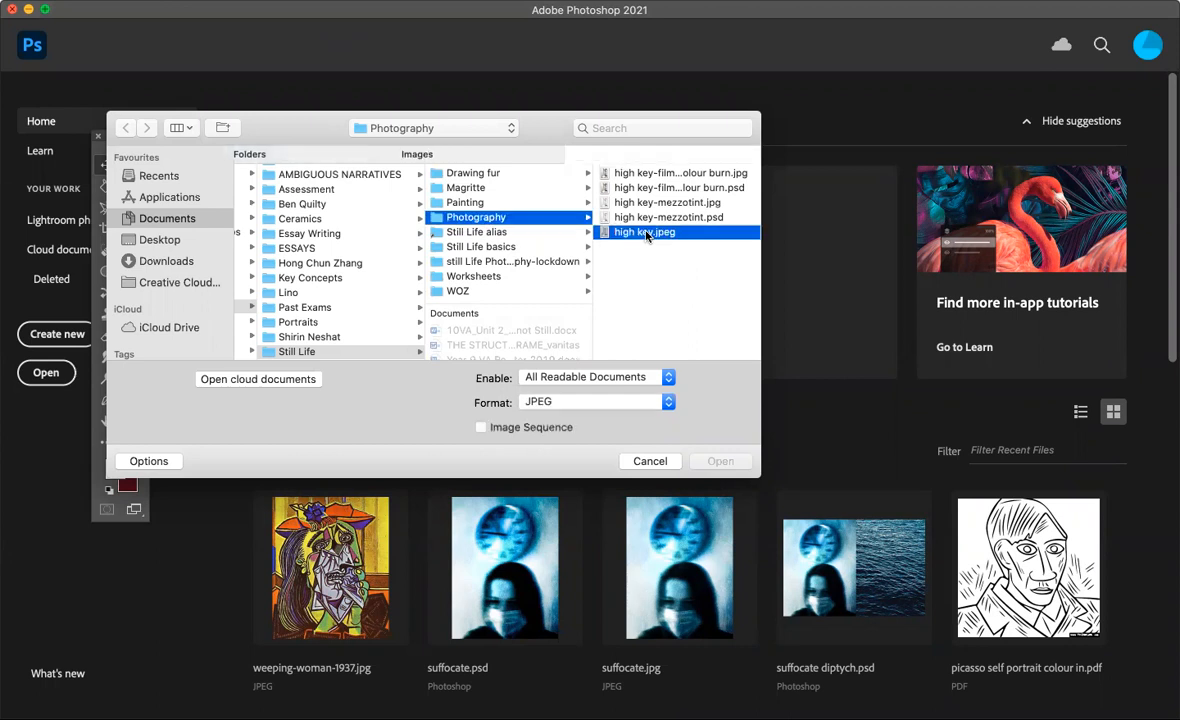
{"action": "left_click", "coordinate": [716, 462]}
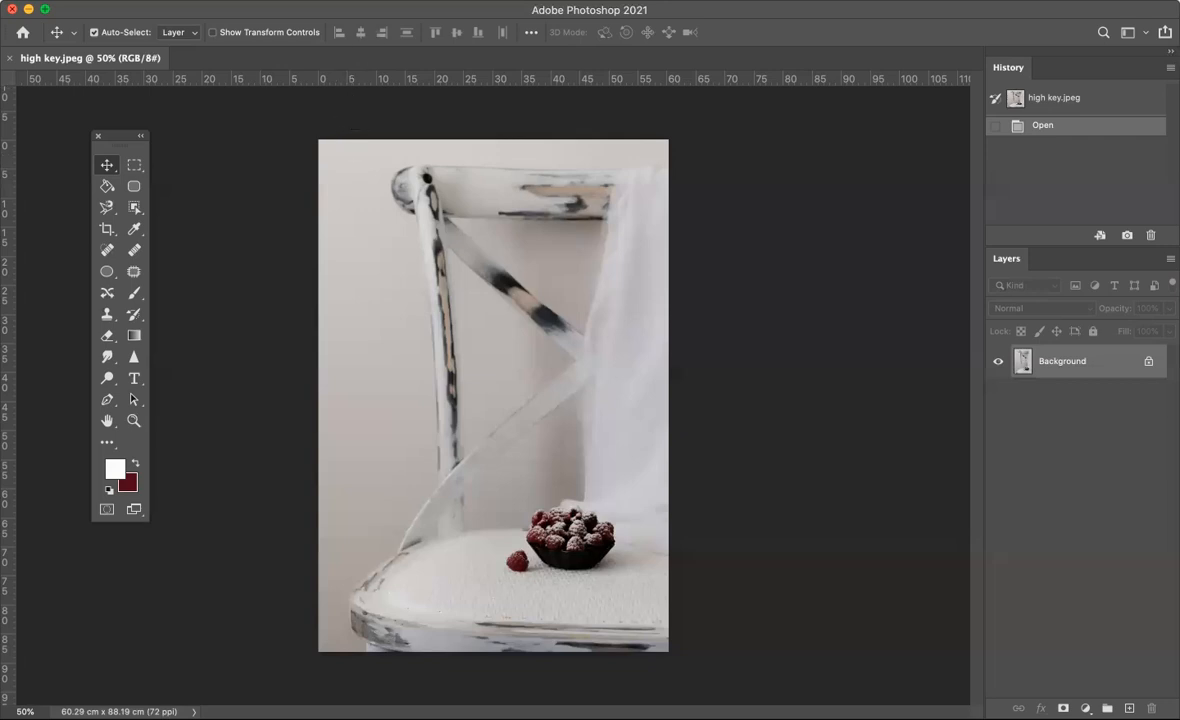
- Hide and restore the Layers panel, and review the list of available panels
{"action": "left_click", "coordinate": [555, 1]}
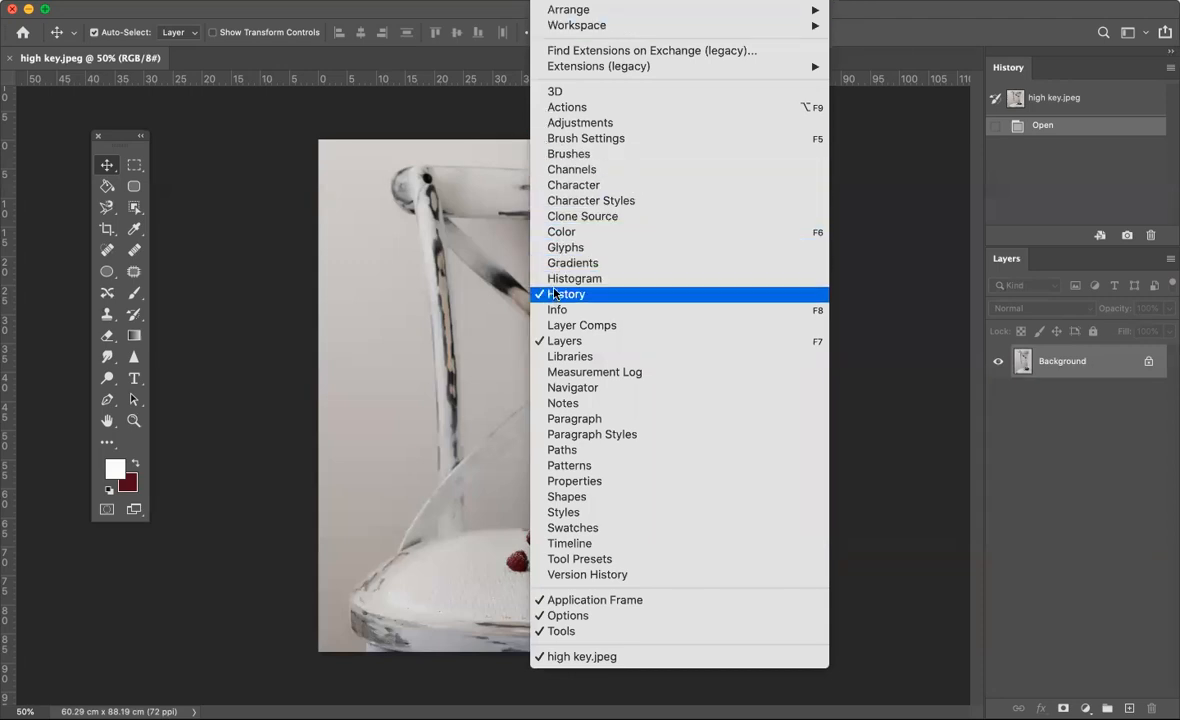
{"action": "left_click", "coordinate": [565, 342]}
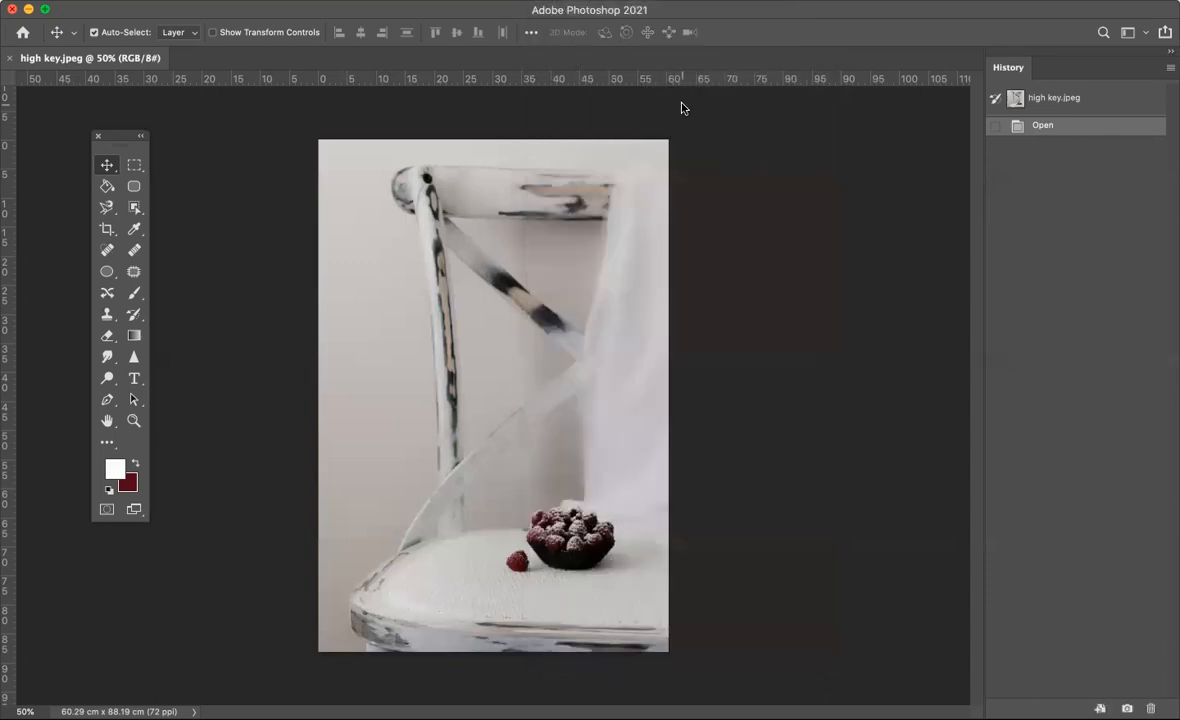
{"action": "left_click", "coordinate": [549, 5]}
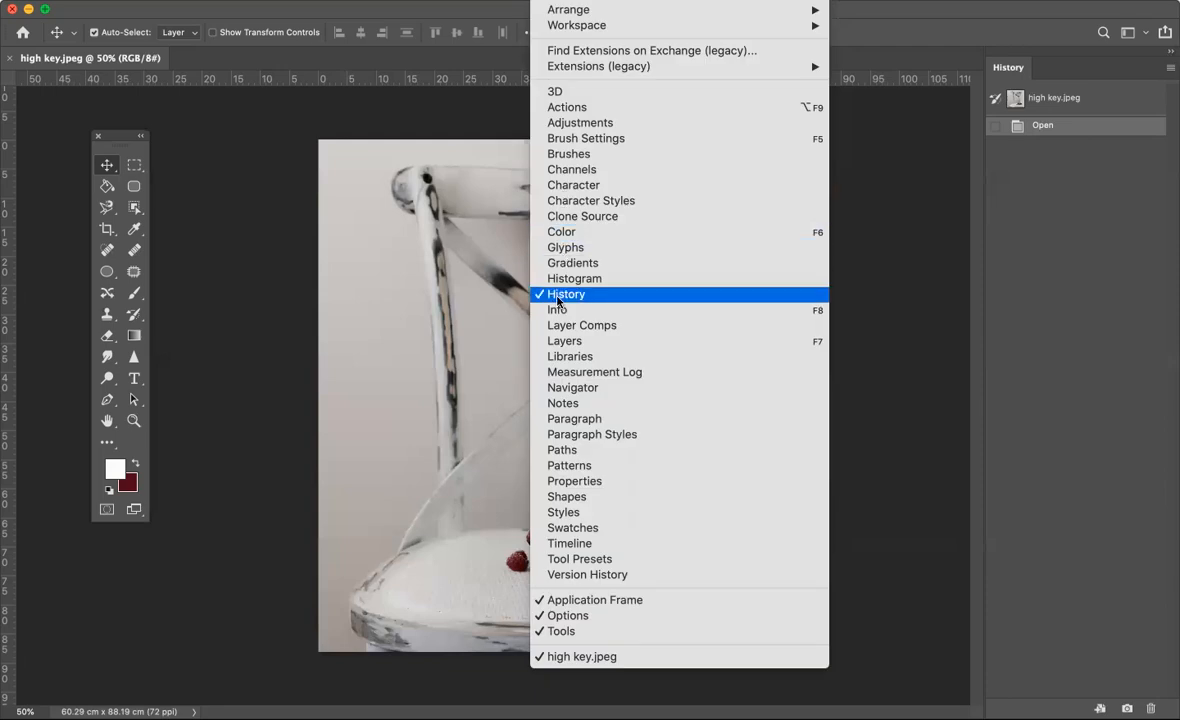
{"action": "left_click", "coordinate": [552, 341]}
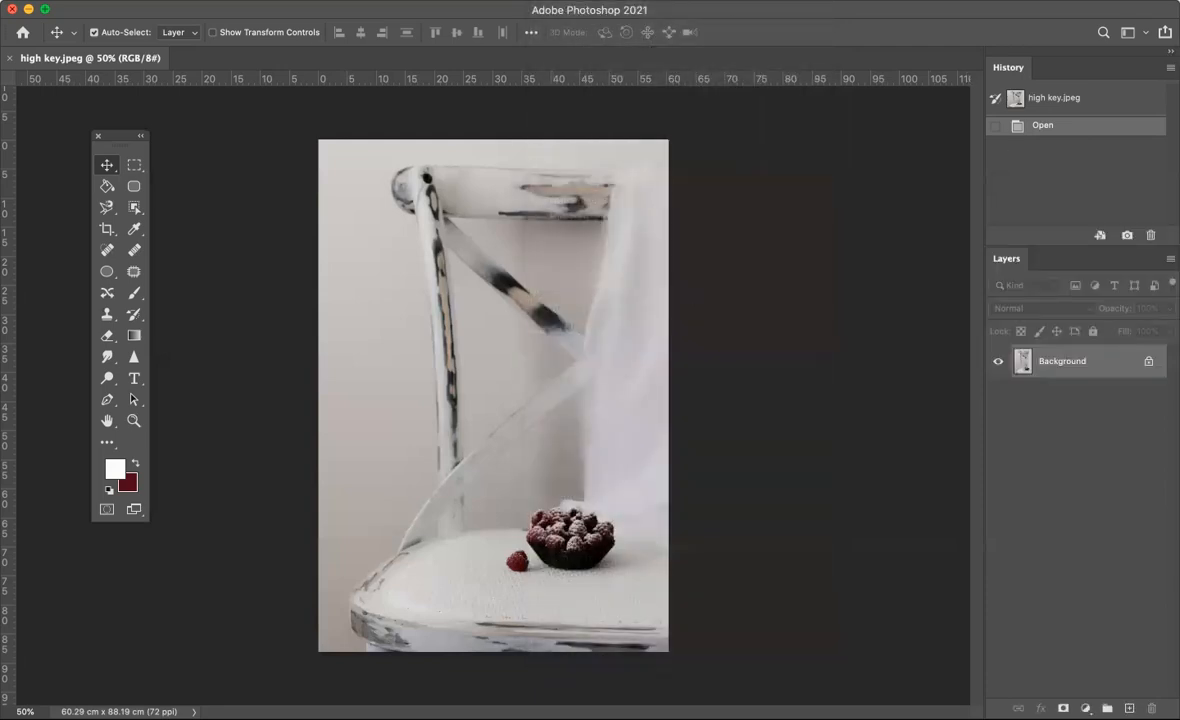
{"action": "left_click", "coordinate": [549, 5]}
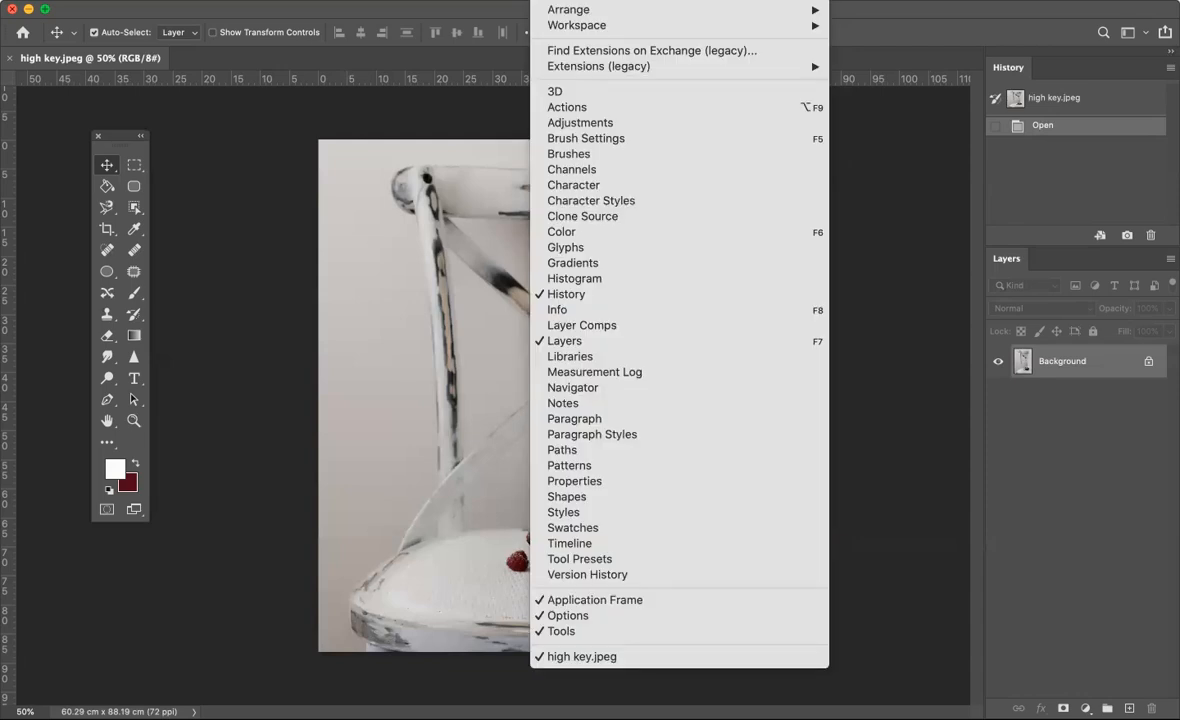
{"action": "mouse_move", "coordinate": [604, 3]}
{"action": "mouse_move", "coordinate": [549, 5]}
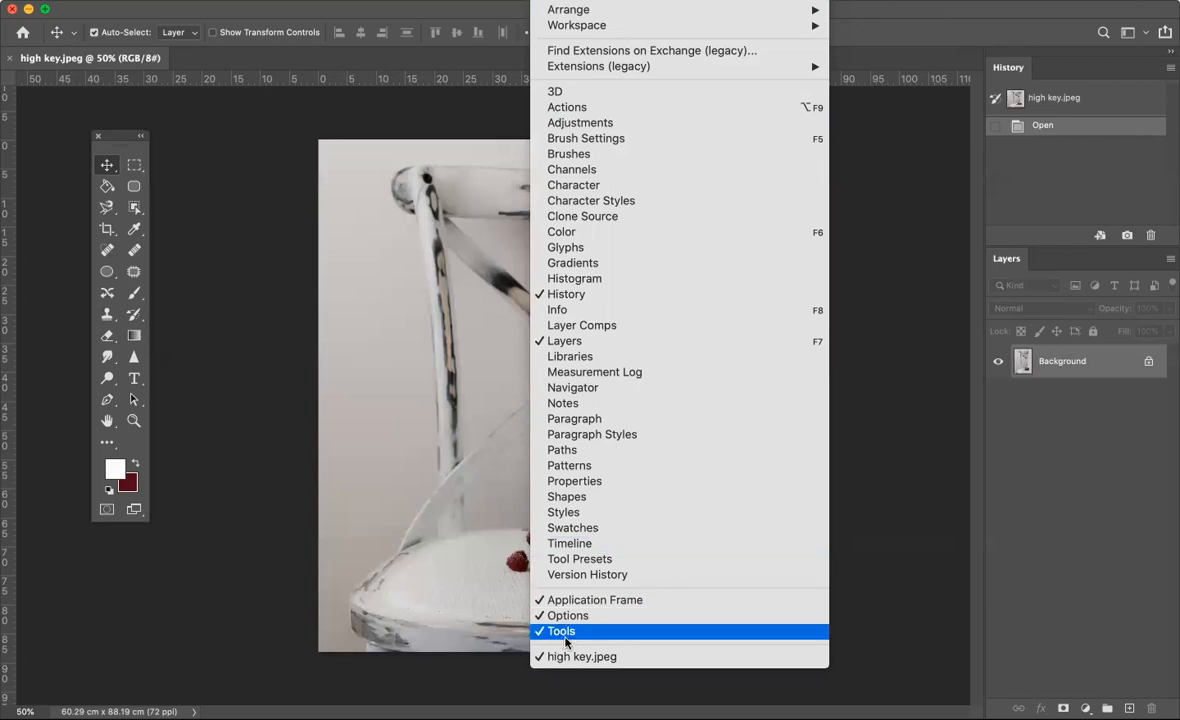
{"action": "left_click", "coordinate": [213, 572]}
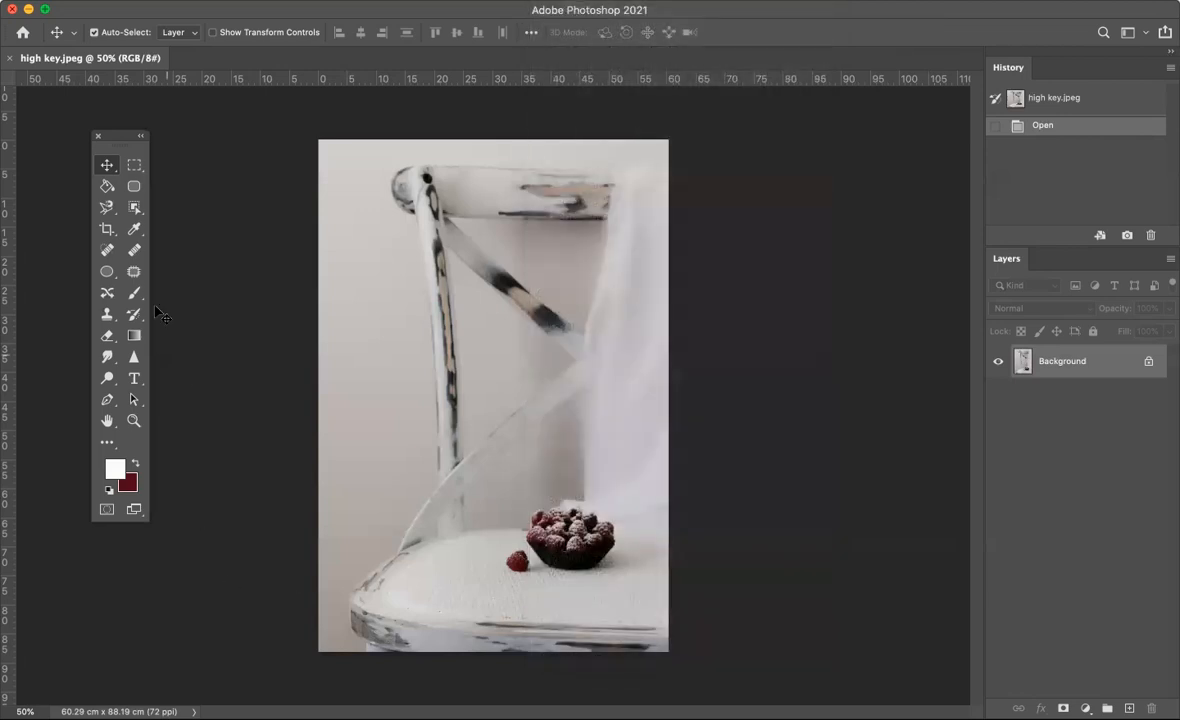
- Move the toolbox further from the image, and undock History and Layers as two separate floating panels
{"action": "left_click_drag", "start_coordinate": [120, 140], "coordinate": [88, 140]}
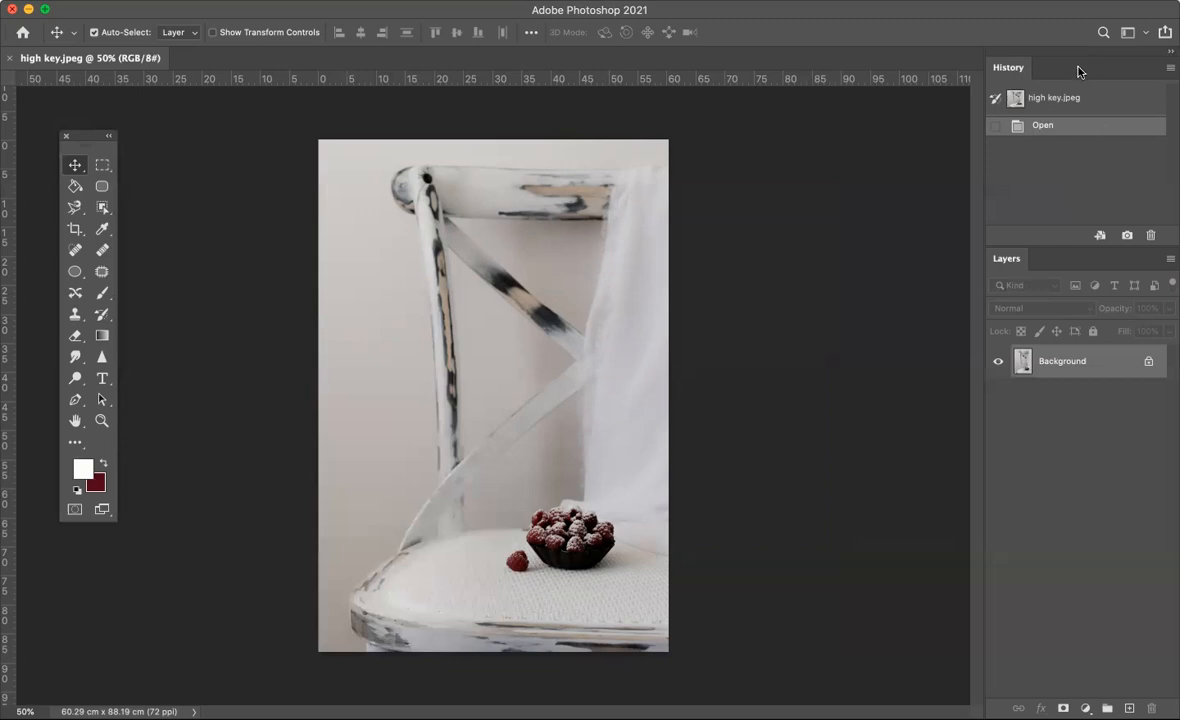
{"action": "left_click_drag", "start_coordinate": [1067, 47], "coordinate": [1043, 71]}
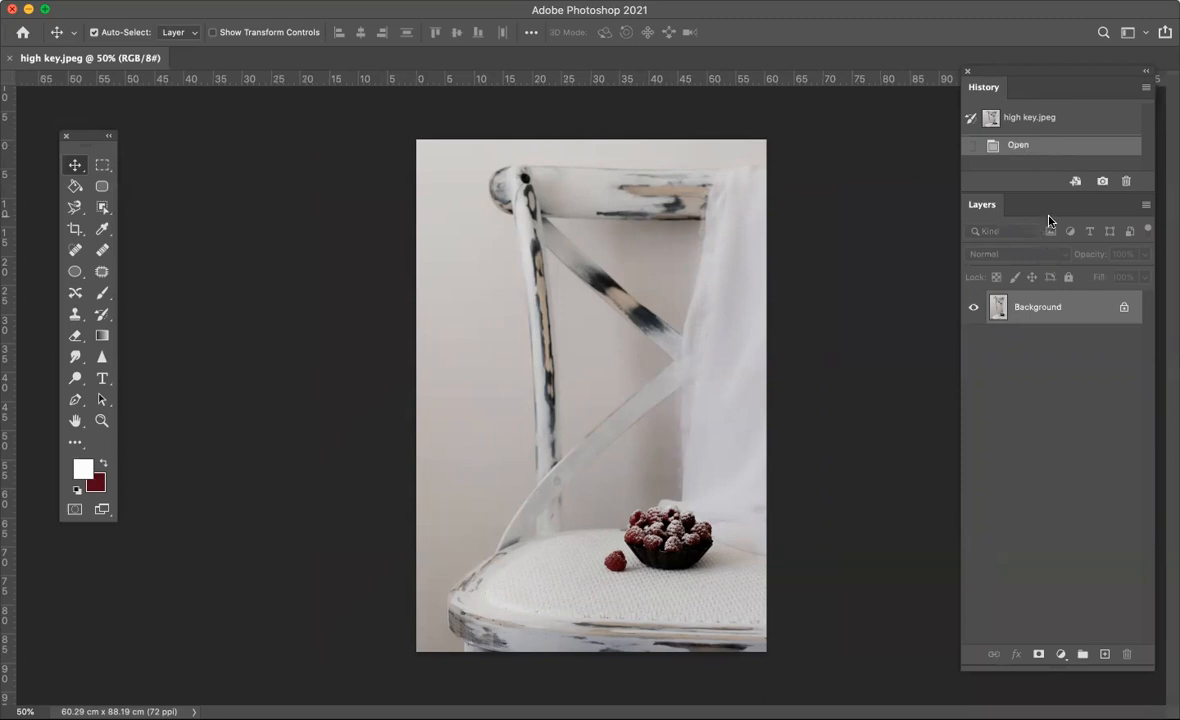
{"action": "left_click_drag", "start_coordinate": [1030, 203], "coordinate": [1035, 240]}
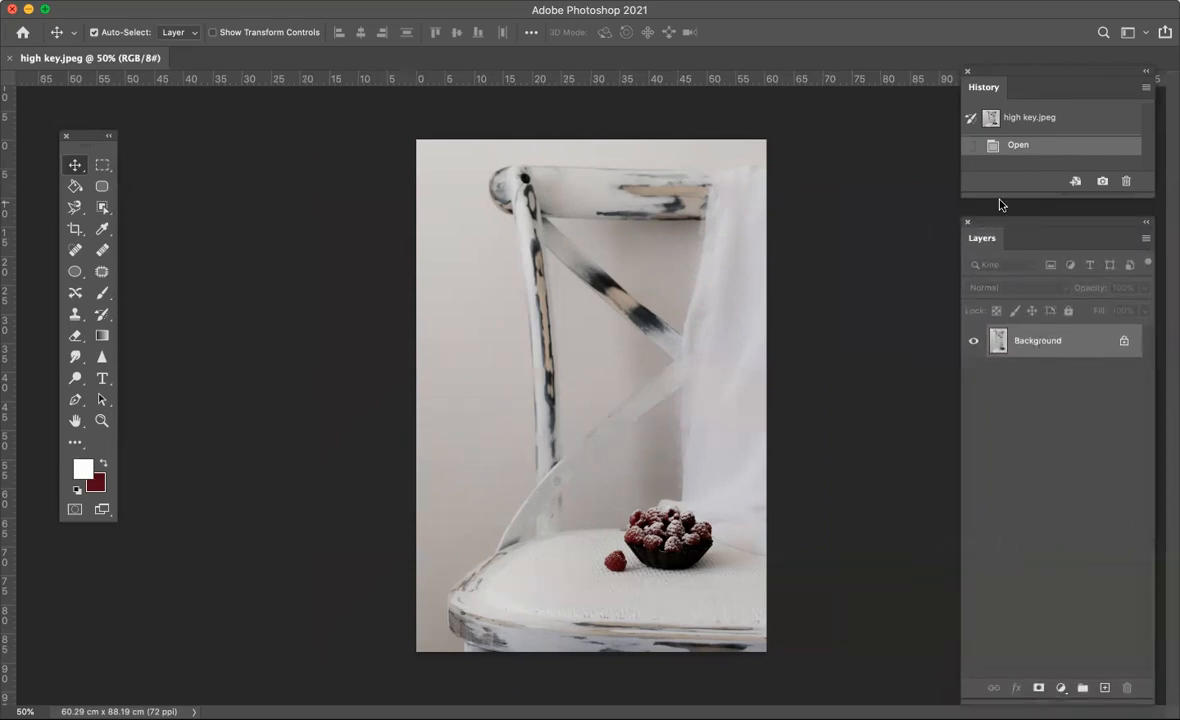
{"action": "left_click_drag", "start_coordinate": [1027, 227], "coordinate": [1028, 219]}
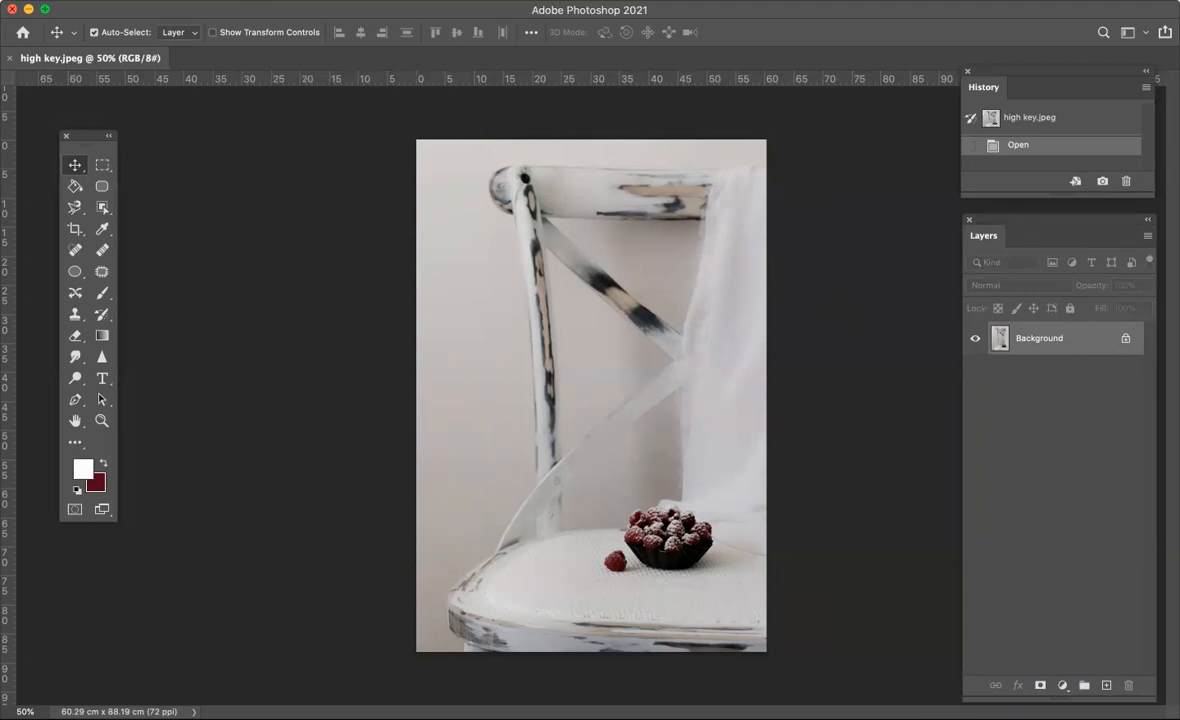
- Add a Levels adjustment layer above the Background with the default name, Normal mode and 100% opacity
{"action": "left_click", "coordinate": [255, 0]}
{"action": "mouse_move", "coordinate": [335, 212]}
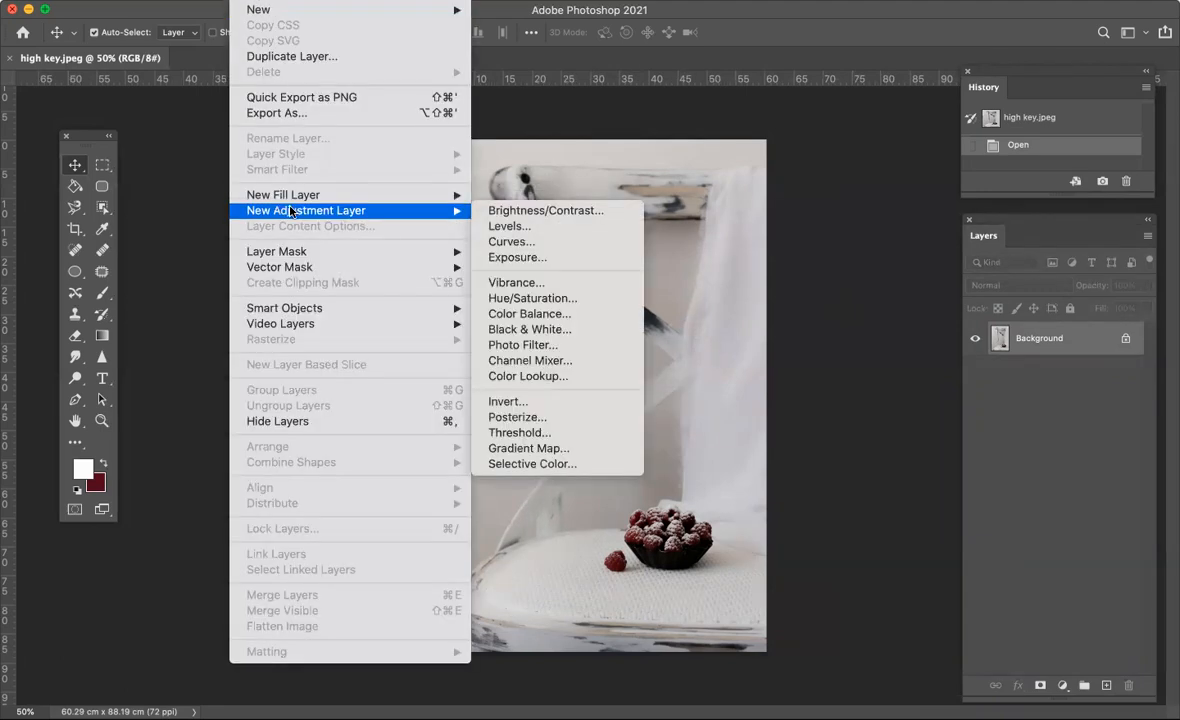
{"action": "left_click", "coordinate": [503, 226]}
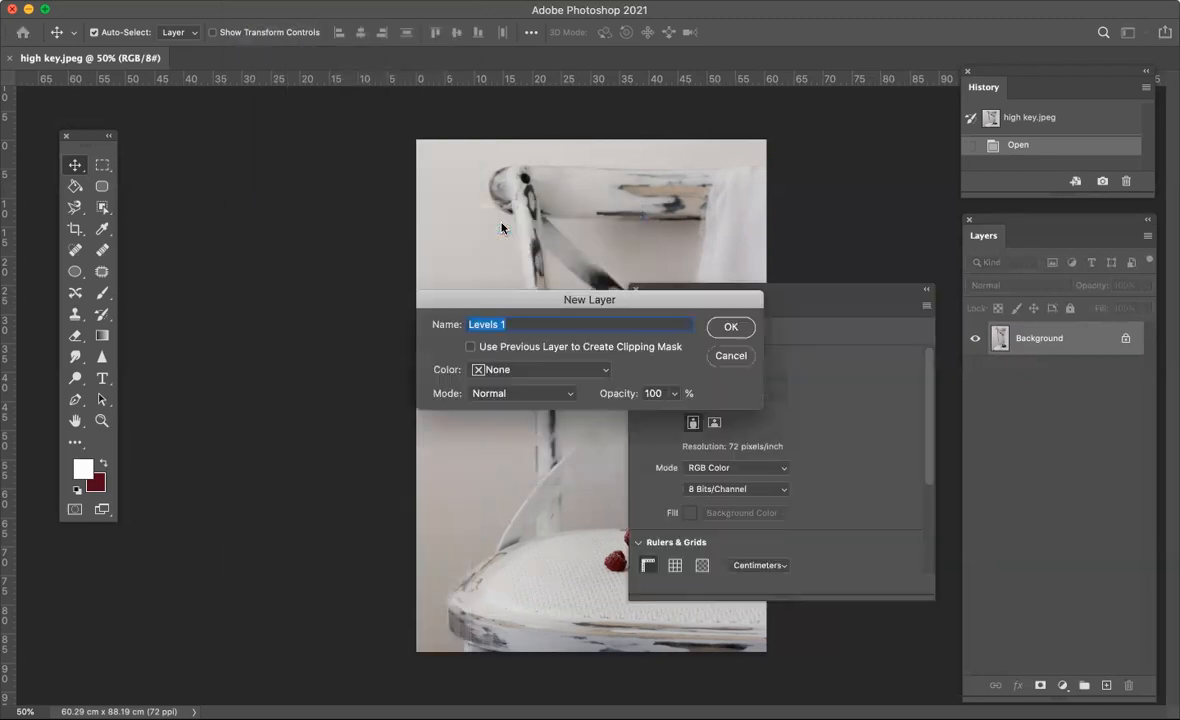
{"action": "left_click", "coordinate": [731, 327]}
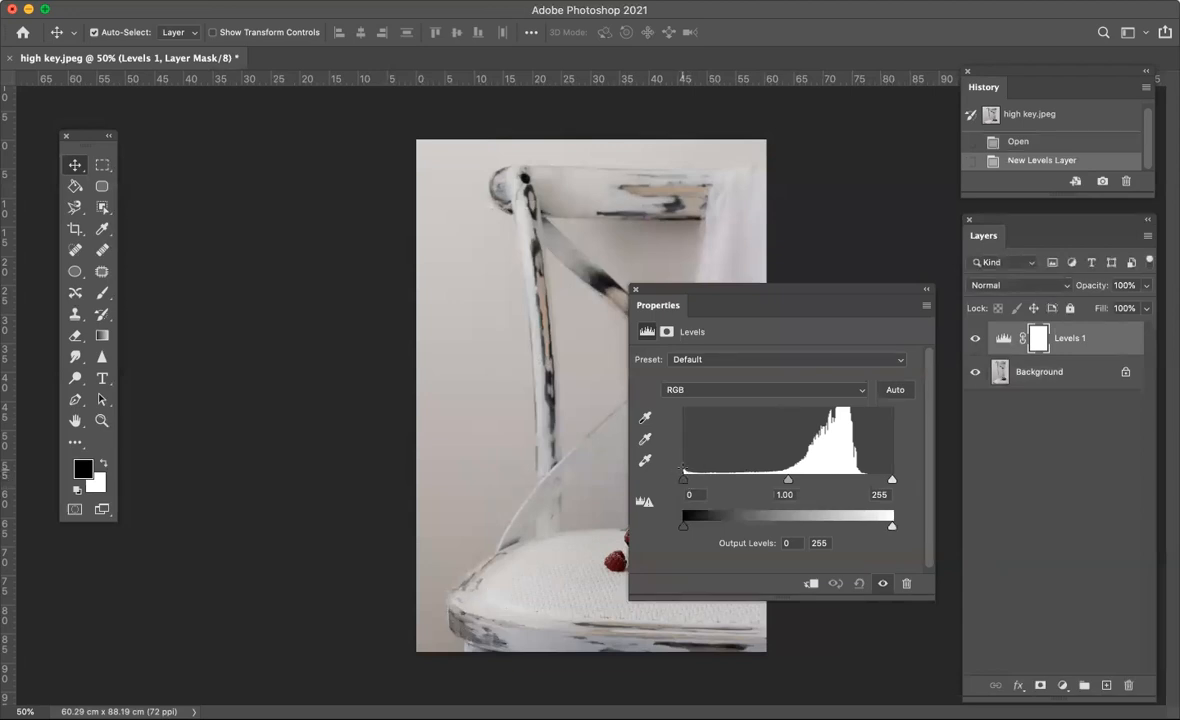
- Set the Levels input black point to 1 and white point to 222, keeping the midtone at 1.00, and close the properties
{"action": "left_click_drag", "start_coordinate": [684, 479], "coordinate": [687, 485]}
{"action": "left_click", "coordinate": [684, 484], "text": "alt"}
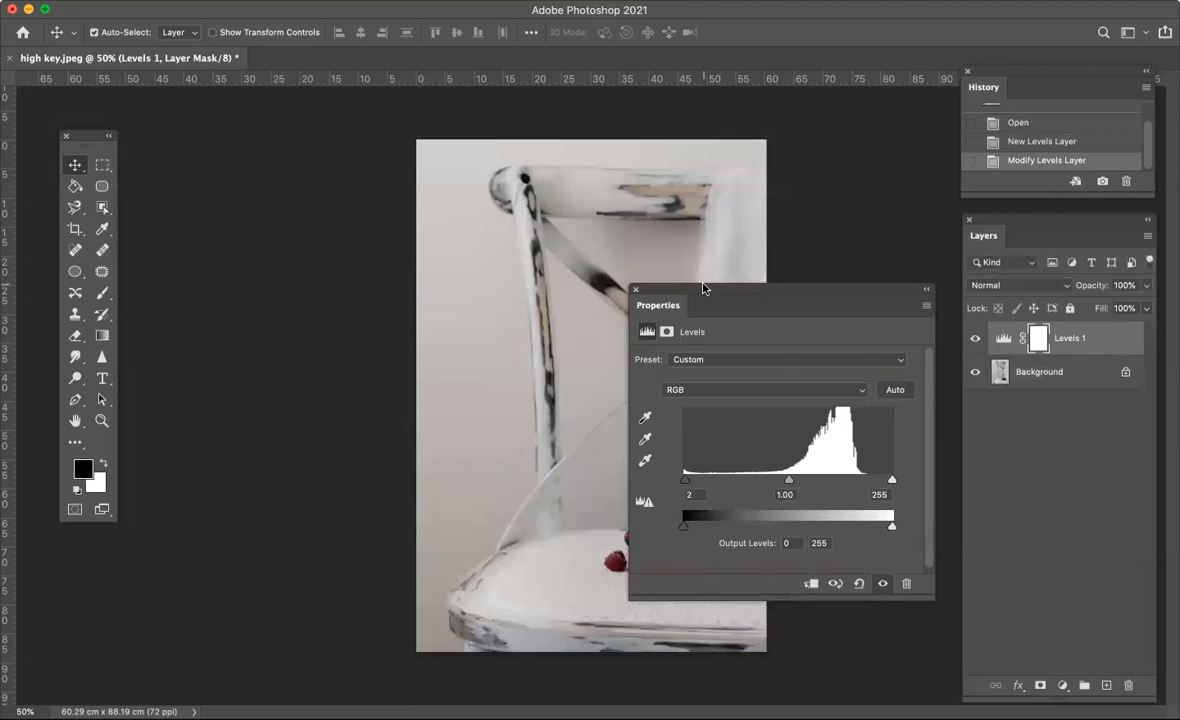
{"action": "left_click_drag", "start_coordinate": [703, 289], "coordinate": [901, 291]}
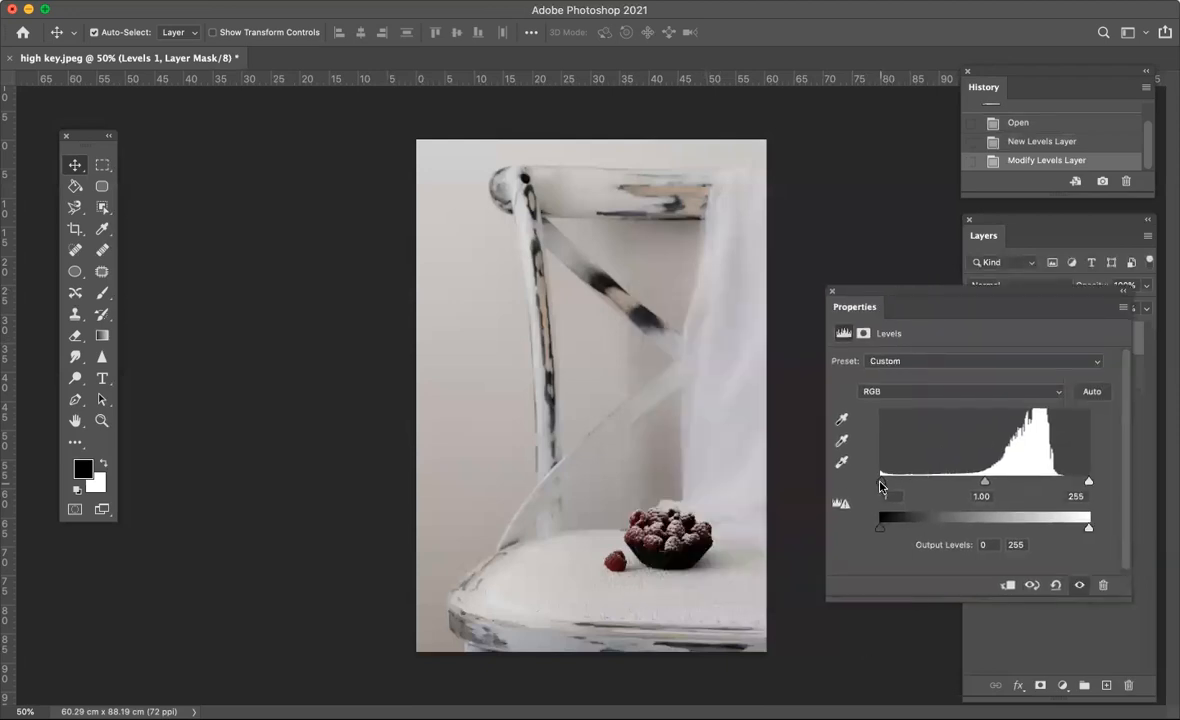
{"action": "left_click", "coordinate": [881, 484], "text": "alt"}
{"action": "left_click_drag", "start_coordinate": [881, 487], "coordinate": [881, 489]}
{"action": "left_click", "coordinate": [1089, 484], "text": "alt"}
{"action": "left_click_drag", "start_coordinate": [1089, 484], "coordinate": [1062, 485]}
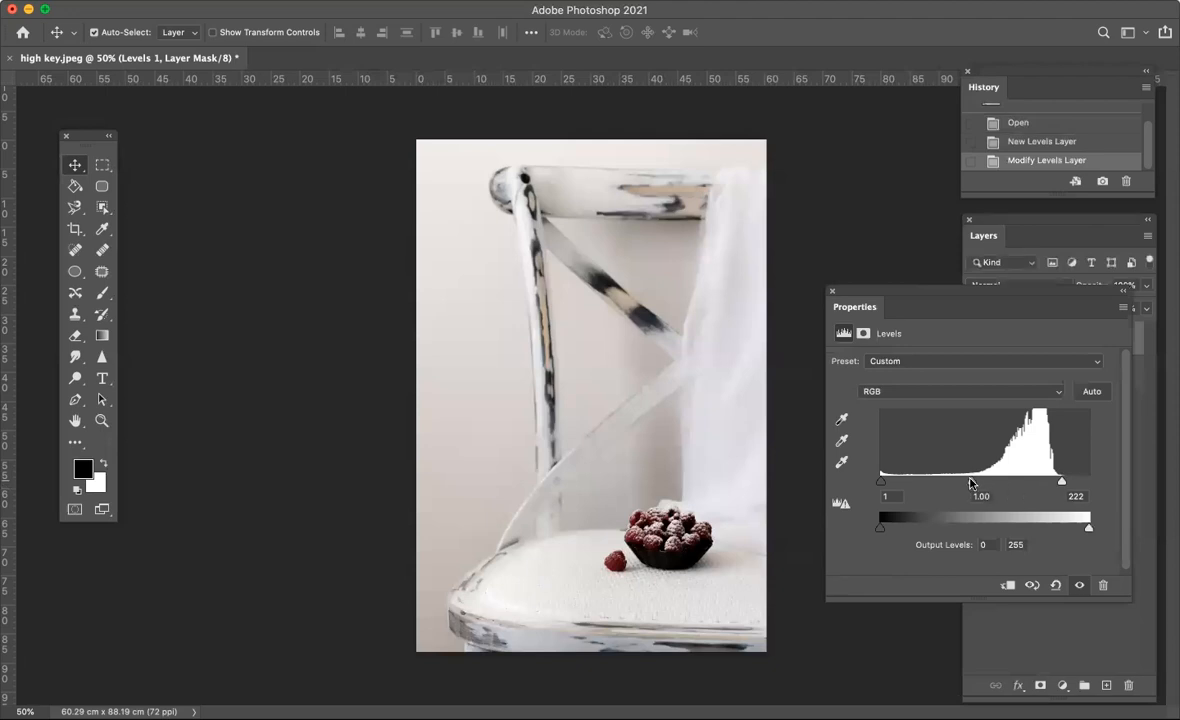
{"action": "mouse_move", "coordinate": [971, 484]}
{"action": "left_mouse_down"}
{"action": "mouse_move", "coordinate": [956, 484]}
{"action": "mouse_move", "coordinate": [985, 482]}
{"action": "mouse_move", "coordinate": [968, 480]}
{"action": "left_mouse_up"}
{"action": "left_click", "coordinate": [832, 290]}
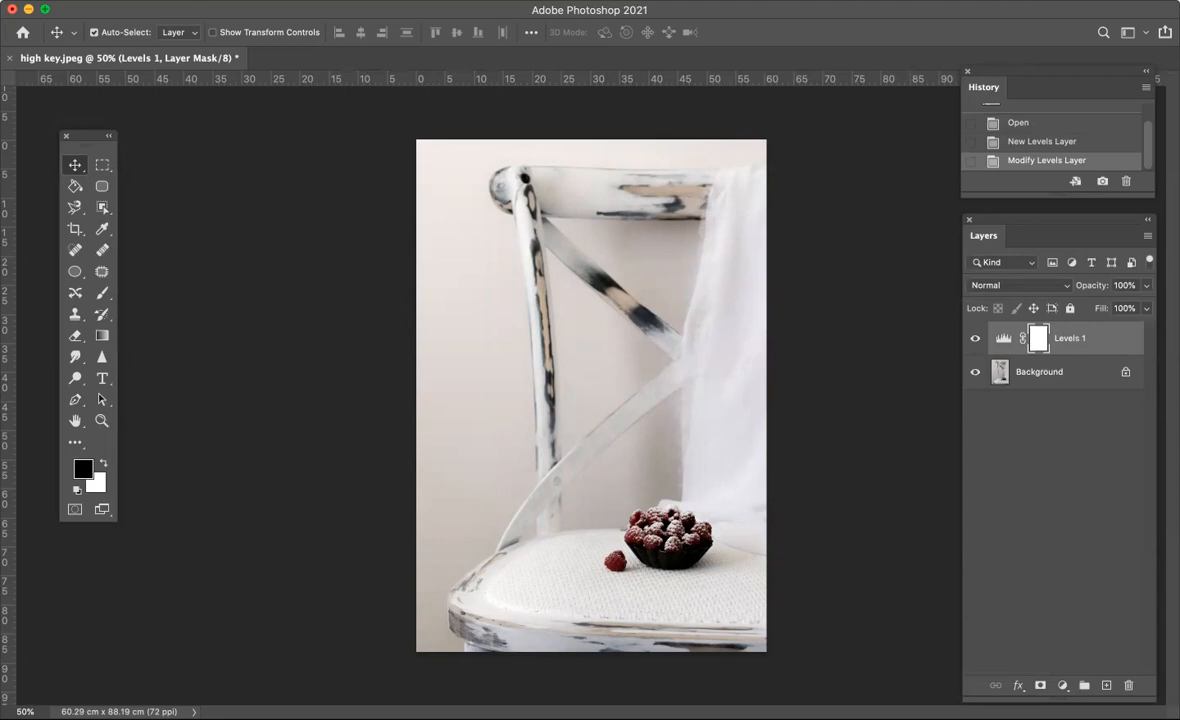
- Add a Hue/Saturation adjustment layer above the Levels layer with the default name and Normal mode
{"action": "left_click", "coordinate": [250, 0]}
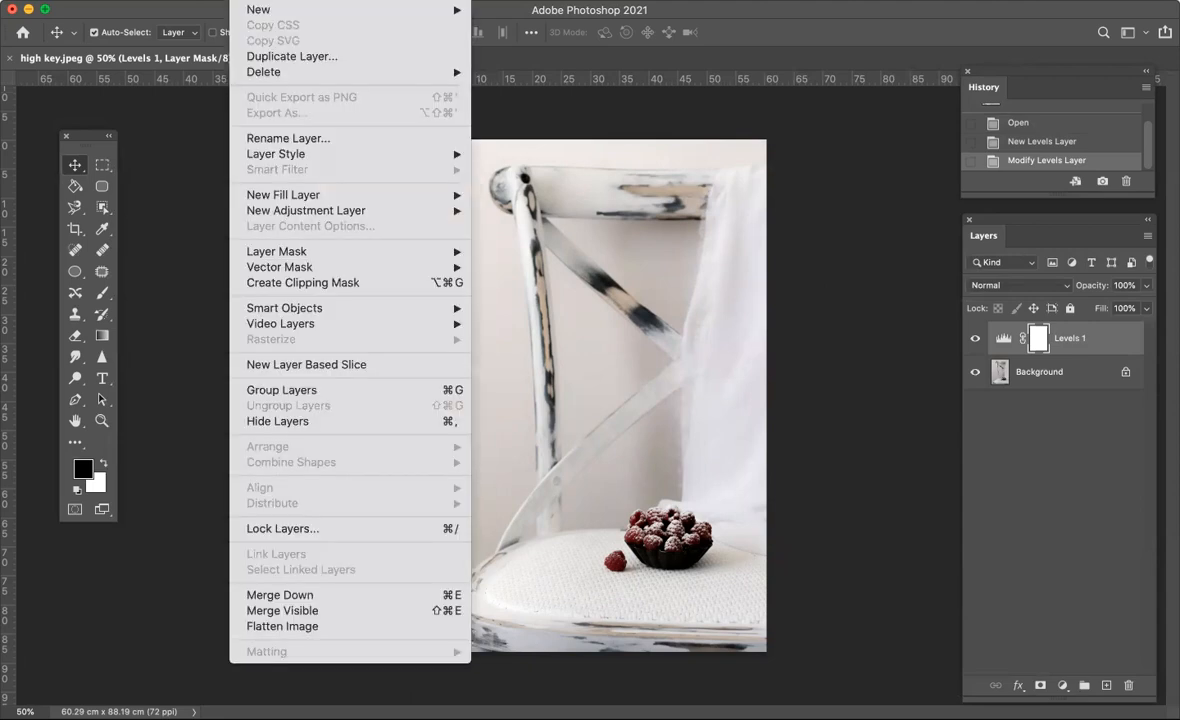
{"action": "mouse_move", "coordinate": [283, 214]}
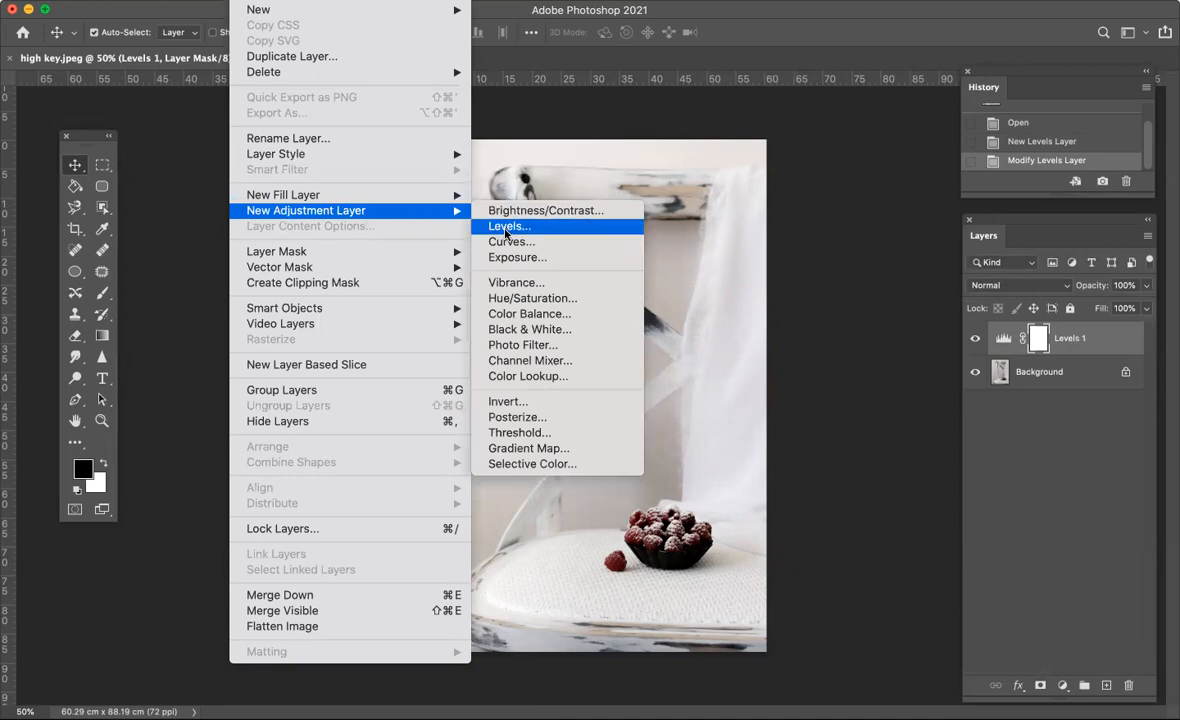
{"action": "left_click", "coordinate": [519, 299]}
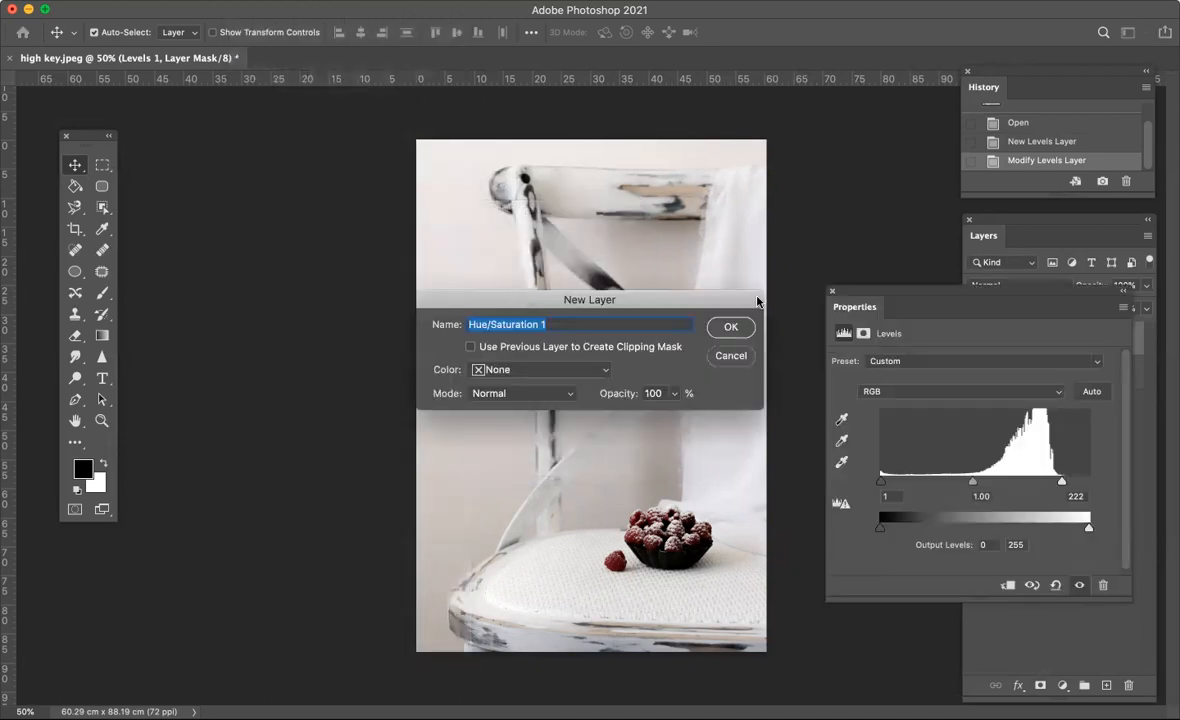
{"action": "left_click", "coordinate": [731, 327]}
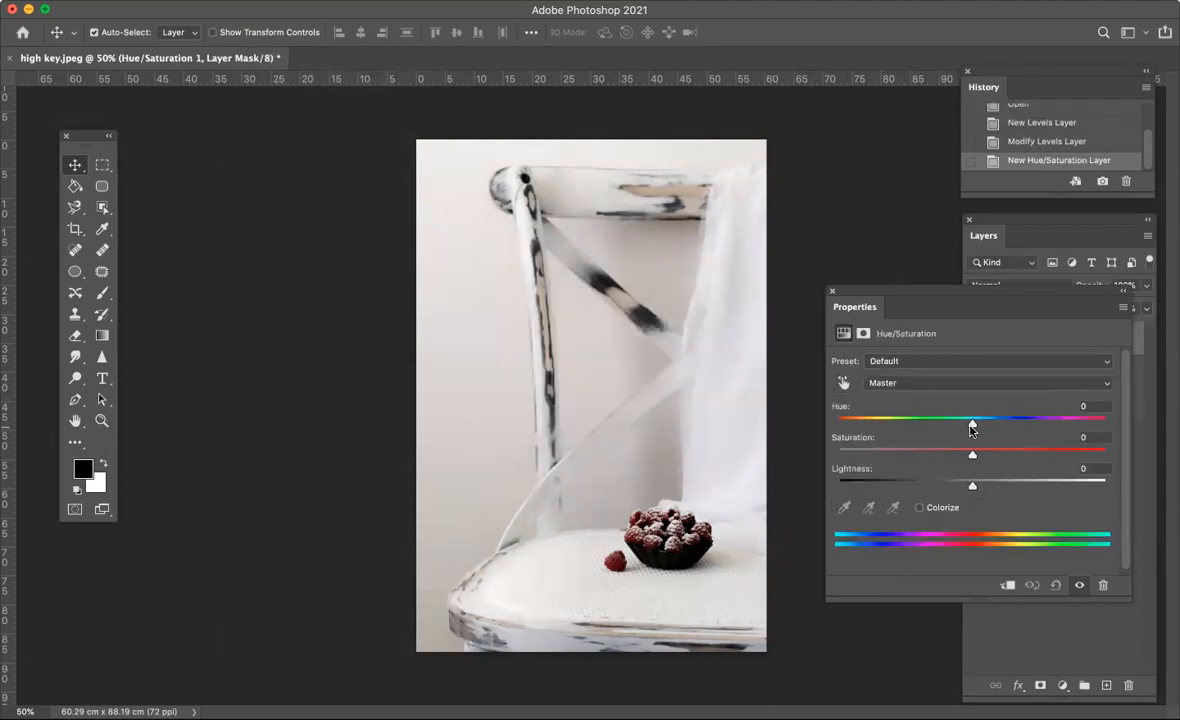
- Set the Hue/Saturation lightness to +2 and try stronger saturation before returning it close to neutral
{"action": "mouse_move", "coordinate": [971, 427]}
{"action": "left_mouse_down"}
{"action": "mouse_move", "coordinate": [903, 425]}
{"action": "mouse_move", "coordinate": [1012, 423]}
{"action": "mouse_move", "coordinate": [972, 409]}
{"action": "left_mouse_up"}
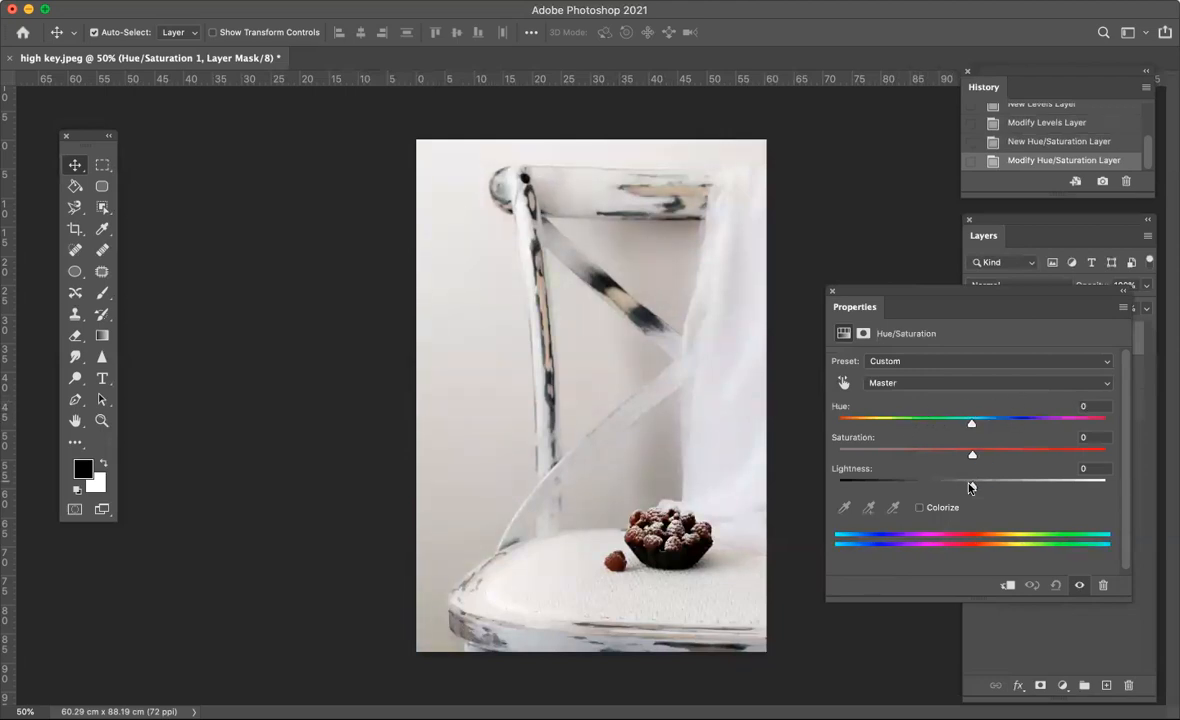
{"action": "mouse_move", "coordinate": [972, 485]}
{"action": "left_mouse_down"}
{"action": "mouse_move", "coordinate": [935, 488]}
{"action": "mouse_move", "coordinate": [1032, 484]}
{"action": "mouse_move", "coordinate": [930, 486]}
{"action": "mouse_move", "coordinate": [1000, 486]}
{"action": "mouse_move", "coordinate": [975, 486]}
{"action": "left_mouse_up"}
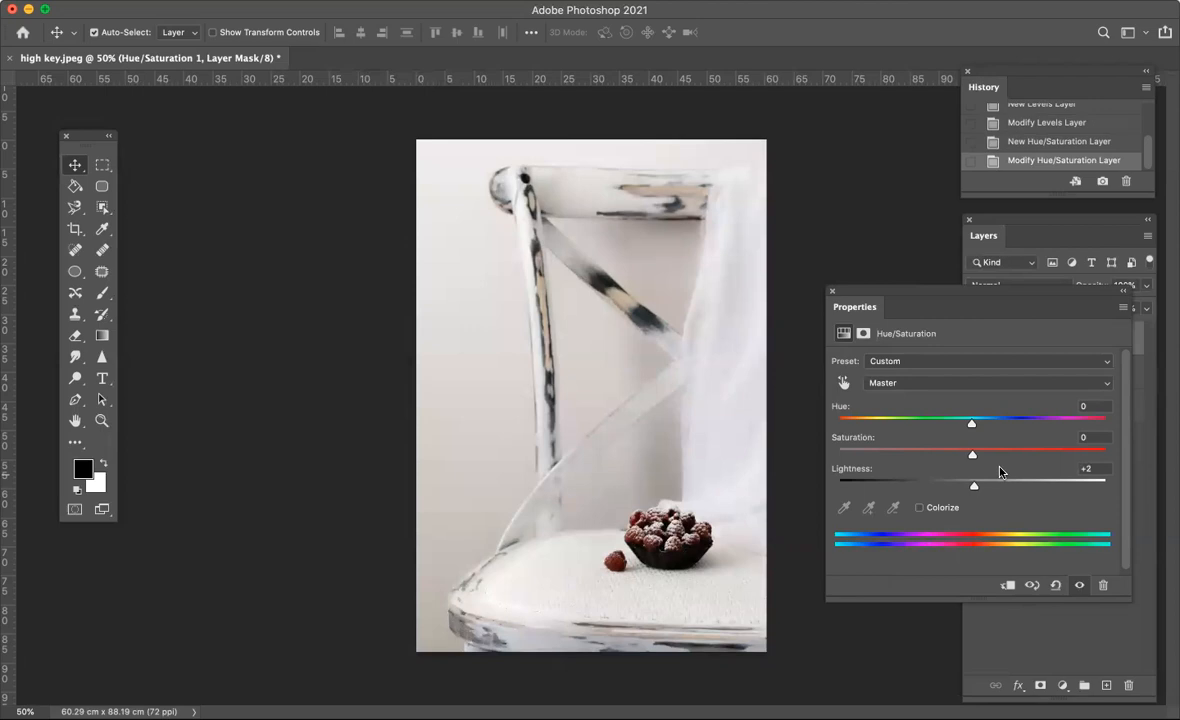
{"action": "left_click_drag", "start_coordinate": [974, 458], "coordinate": [975, 458]}
{"action": "left_click_drag", "start_coordinate": [974, 456], "coordinate": [1047, 450]}
{"action": "left_click_drag", "start_coordinate": [1047, 450], "coordinate": [969, 452]}
{"action": "left_click", "coordinate": [833, 293]}
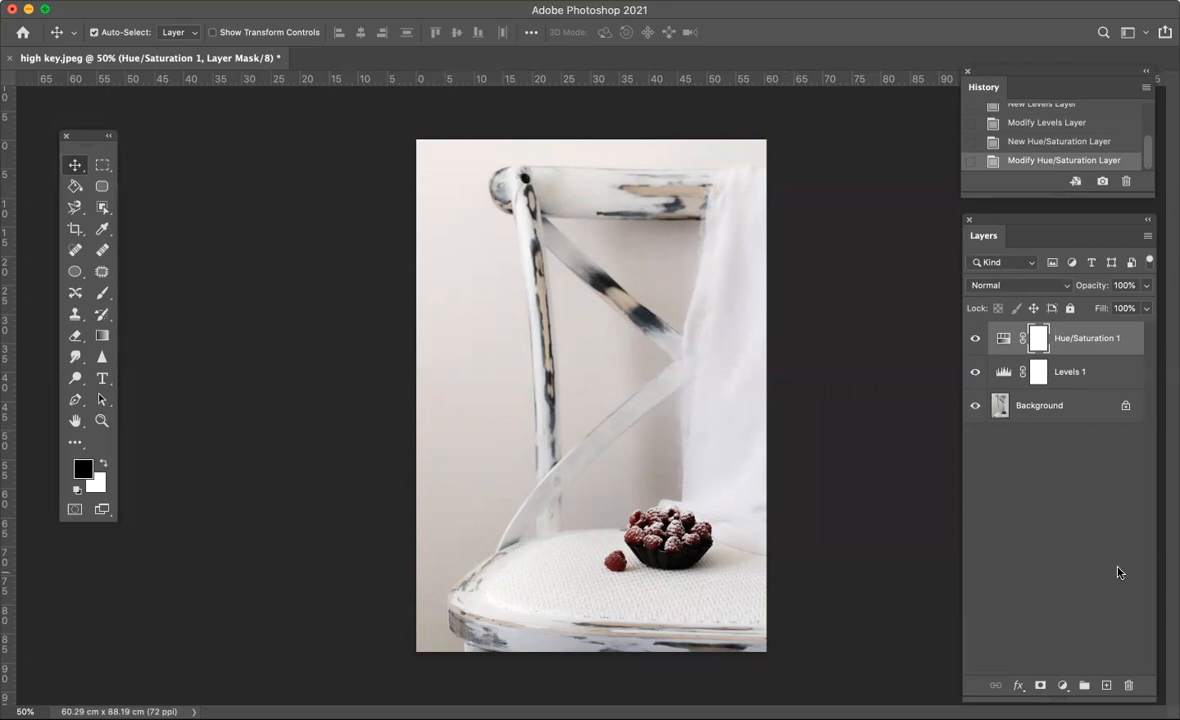
- Create a new empty layer above Hue/Saturation and set the foreground color to white
{"action": "left_click", "coordinate": [1106, 685]}
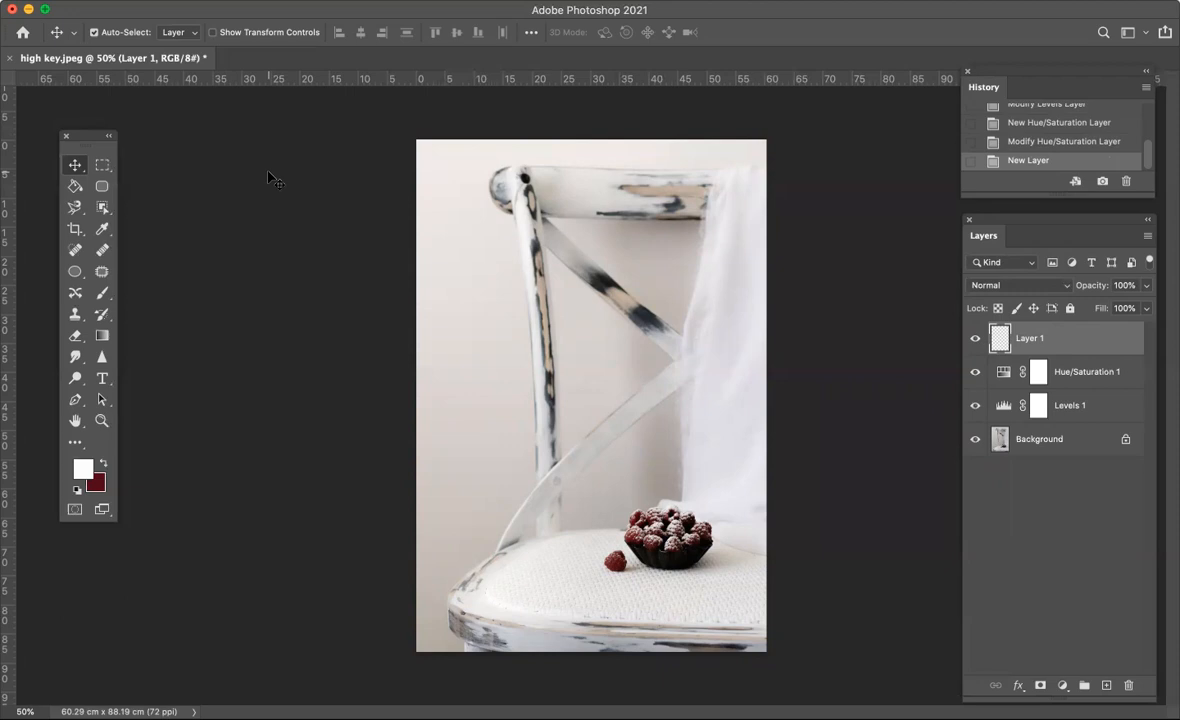
{"action": "left_click", "coordinate": [81, 467]}
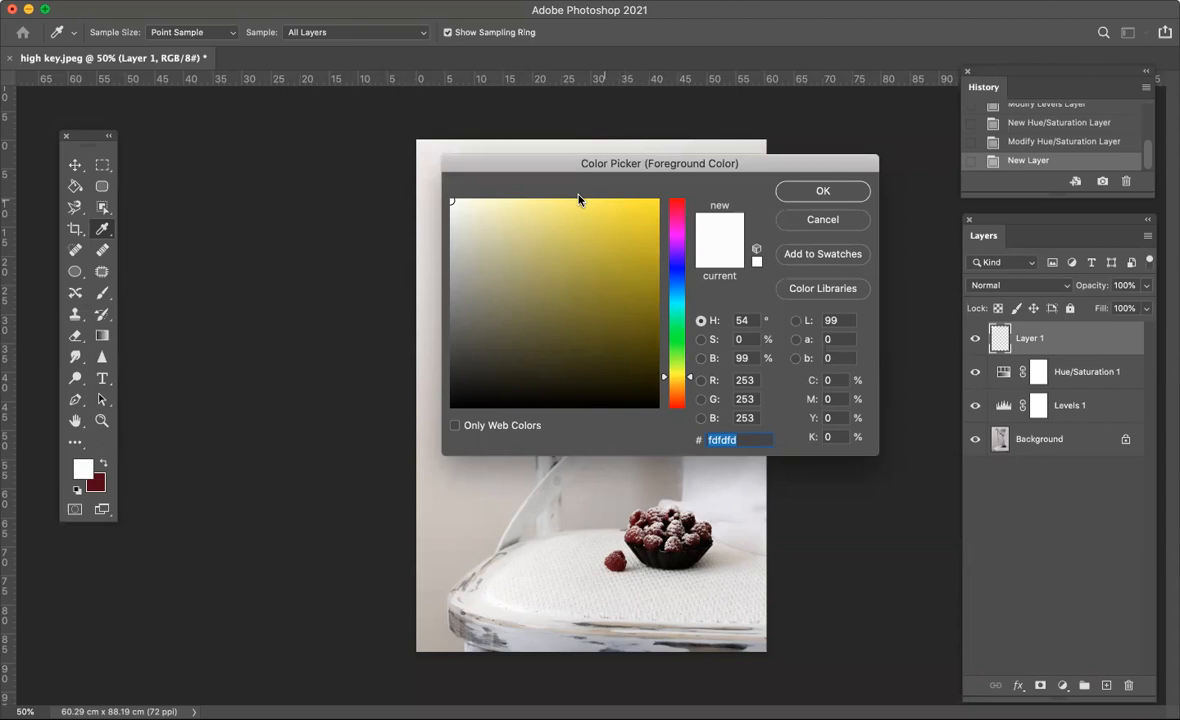
{"action": "left_click", "coordinate": [450, 198]}
{"action": "left_click", "coordinate": [452, 405]}
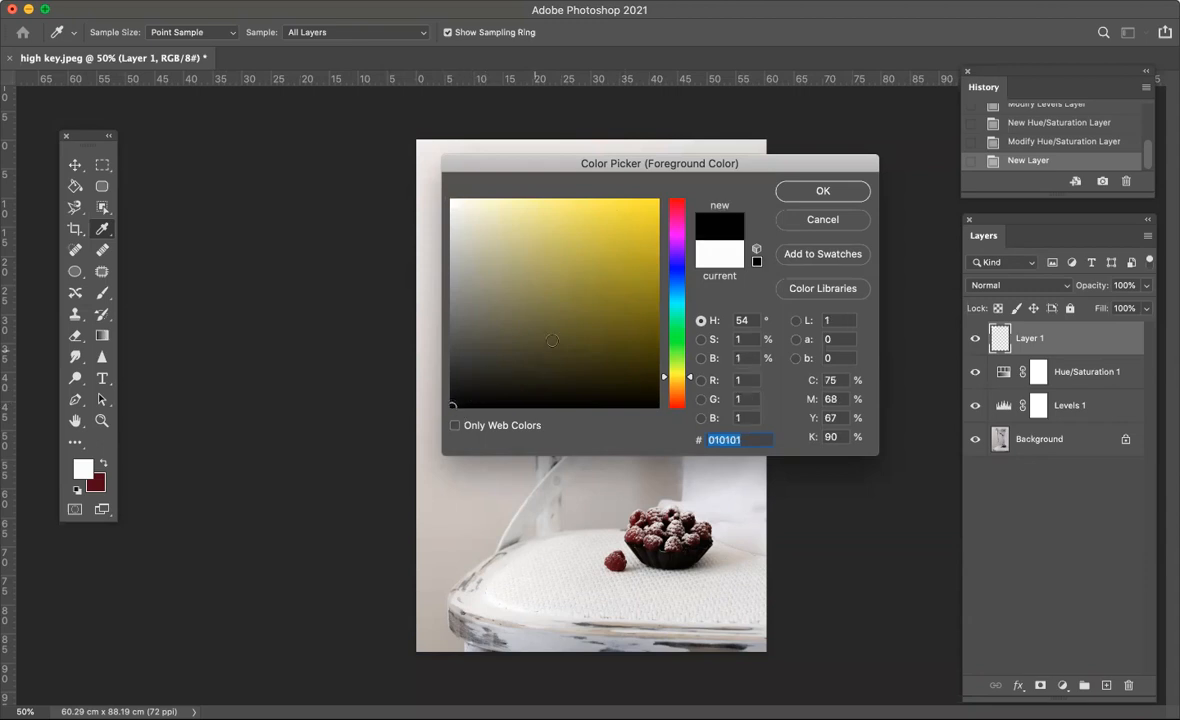
{"action": "left_click_drag", "start_coordinate": [662, 380], "coordinate": [663, 289]}
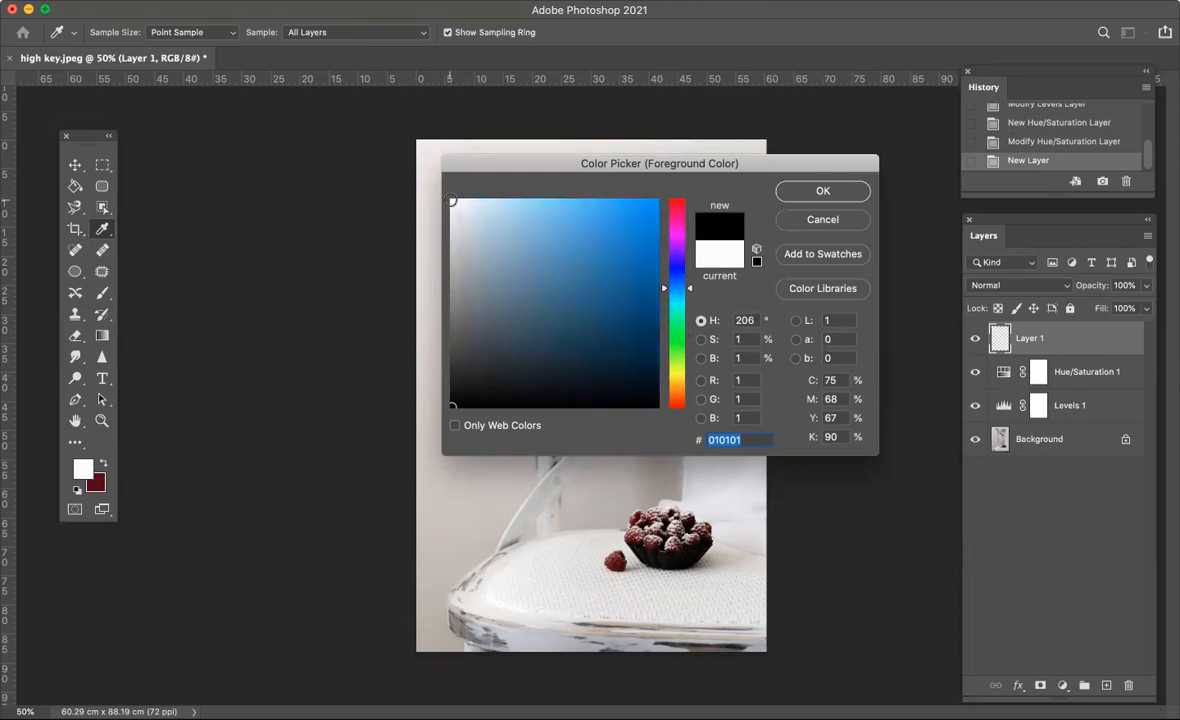
{"action": "left_click", "coordinate": [451, 201]}
{"action": "left_click", "coordinate": [800, 190]}
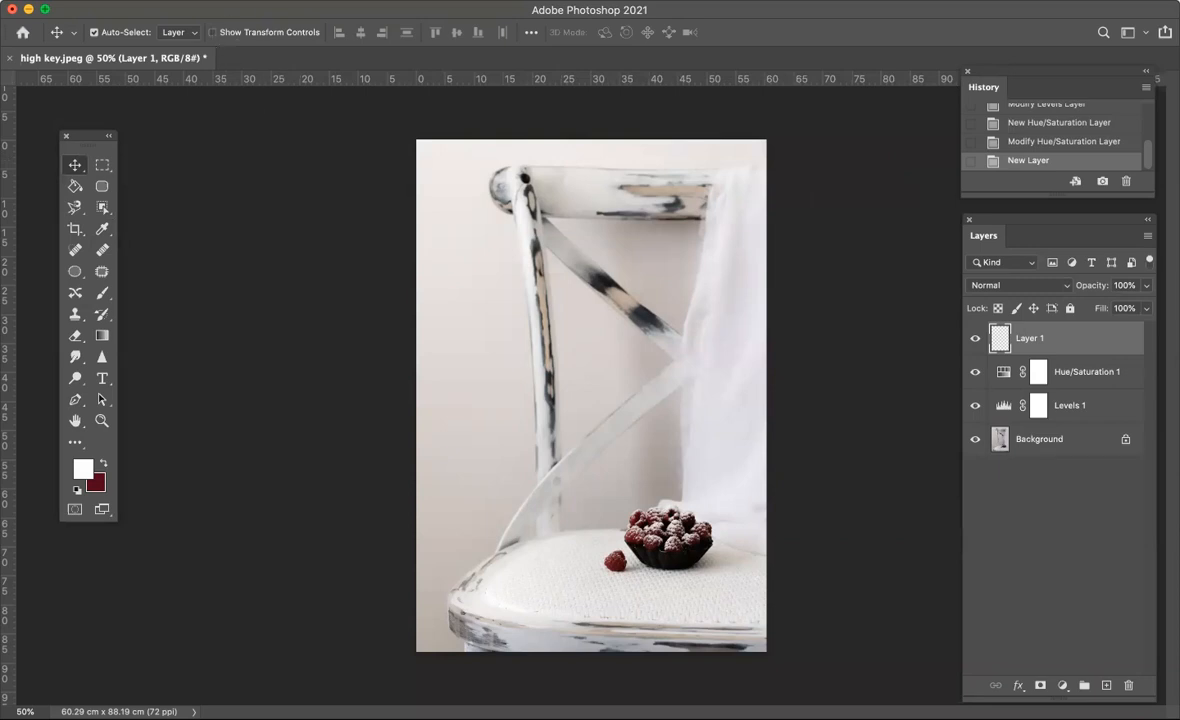
- Fill the new empty layer with White in Normal mode at 100% opacity
{"action": "left_click", "coordinate": [160, 2]}
{"action": "left_click", "coordinate": [176, 249]}
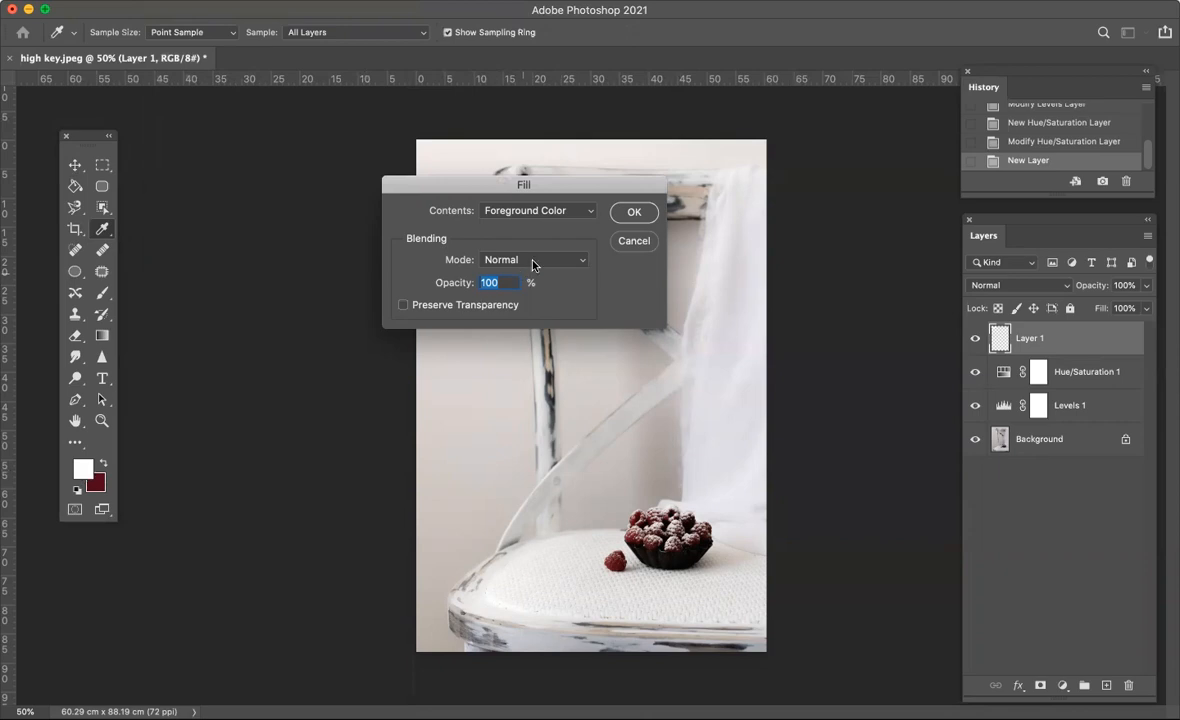
{"action": "left_click", "coordinate": [585, 210]}
{"action": "left_click", "coordinate": [566, 224]}
{"action": "left_click", "coordinate": [585, 214]}
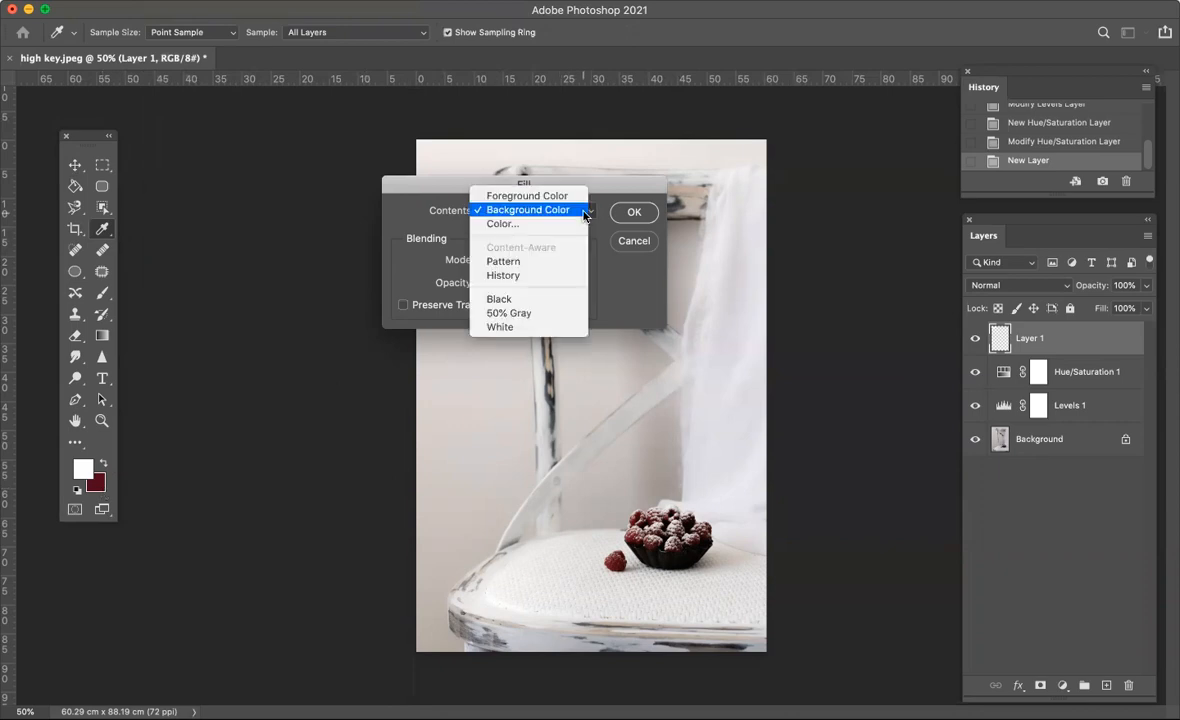
{"action": "left_click", "coordinate": [520, 224]}
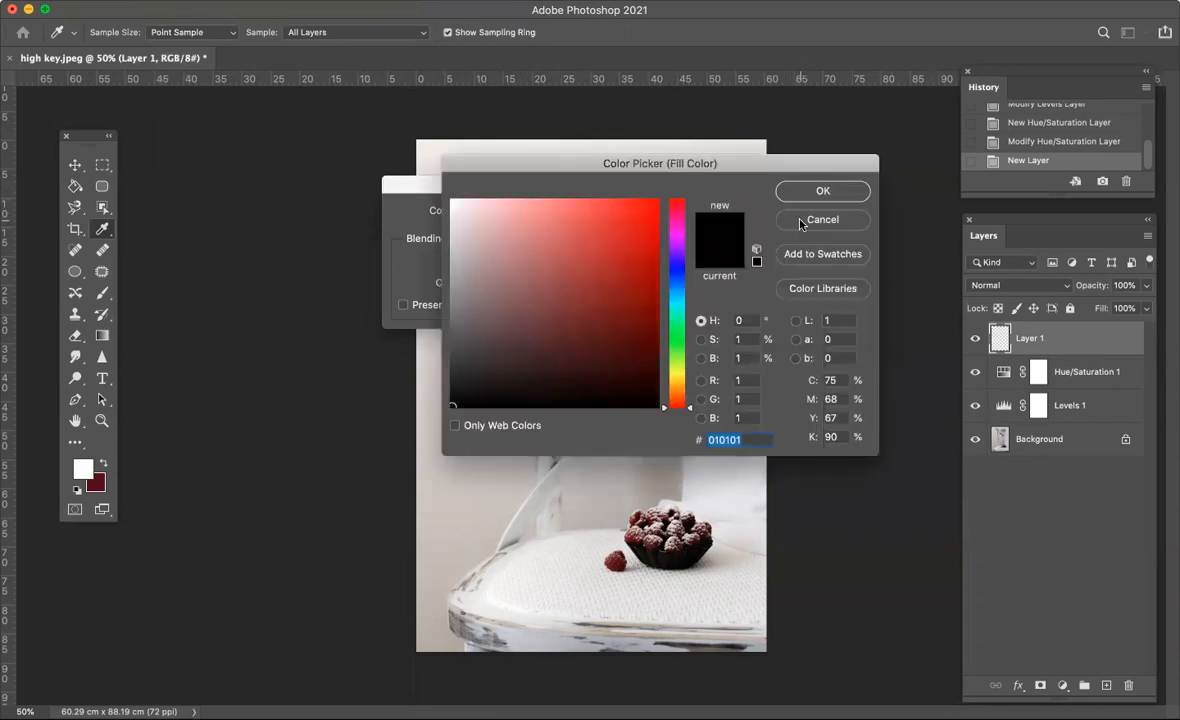
{"action": "key", "text": "Return"}
{"action": "left_click", "coordinate": [569, 212]}
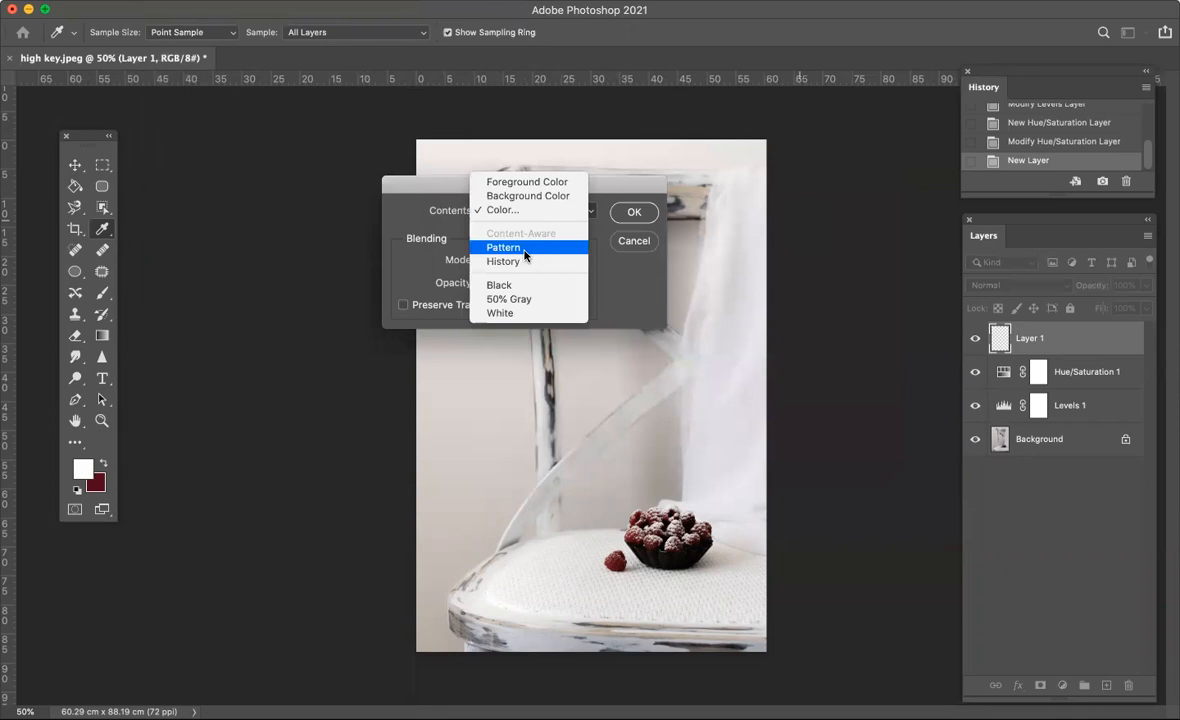
{"action": "left_click", "coordinate": [503, 314]}
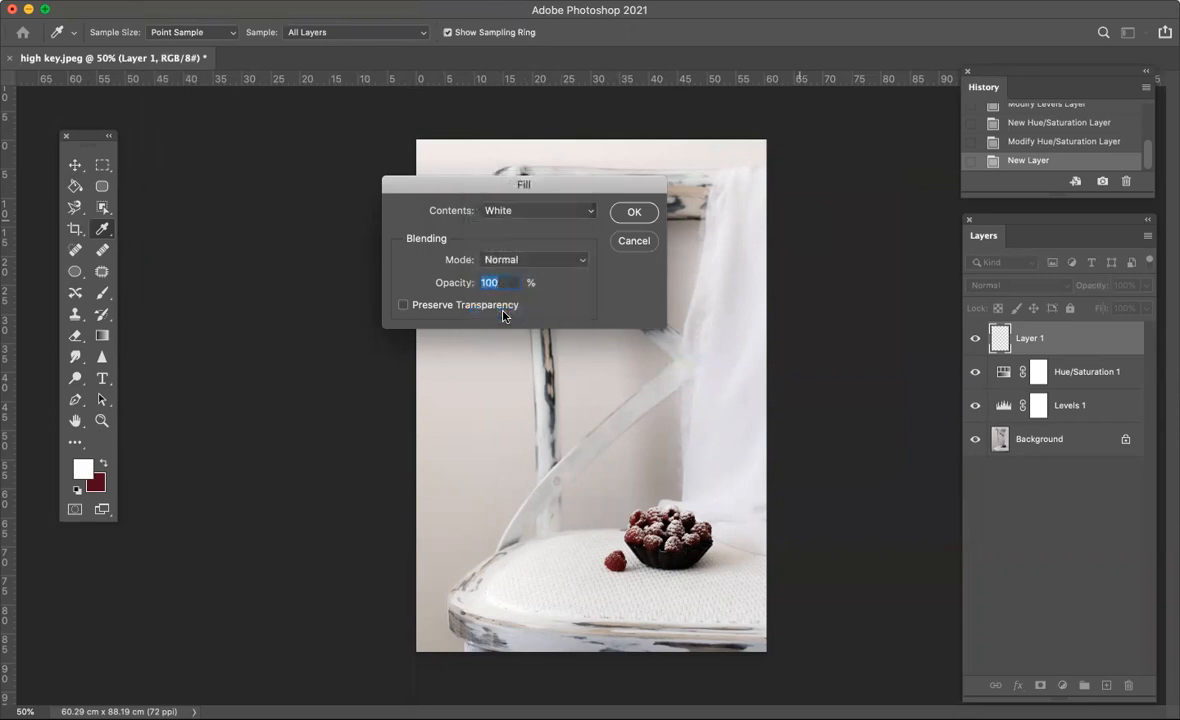
{"action": "left_click", "coordinate": [633, 212]}
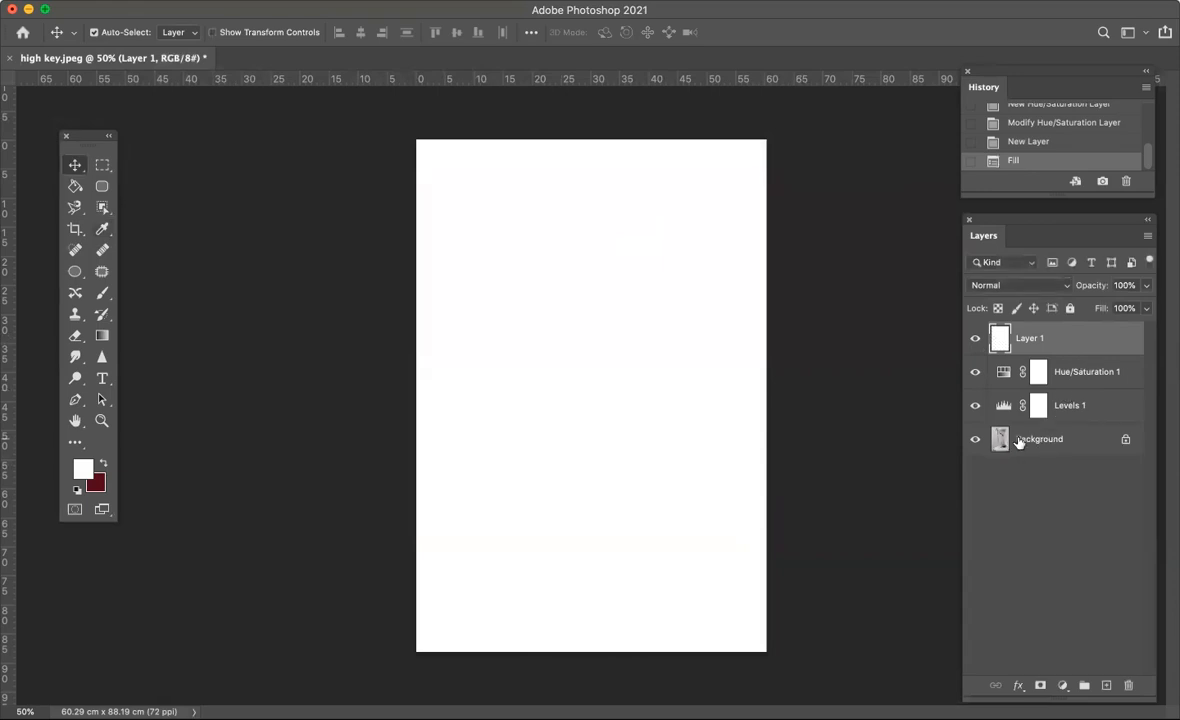
- Toggle the white layer's visibility off and on to compare it with the photo underneath
{"action": "left_click", "coordinate": [973, 341]}
{"action": "left_click", "coordinate": [972, 340]}
{"action": "left_click", "coordinate": [973, 340]}
{"action": "left_click", "coordinate": [973, 340]}
{"action": "left_click", "coordinate": [973, 341]}
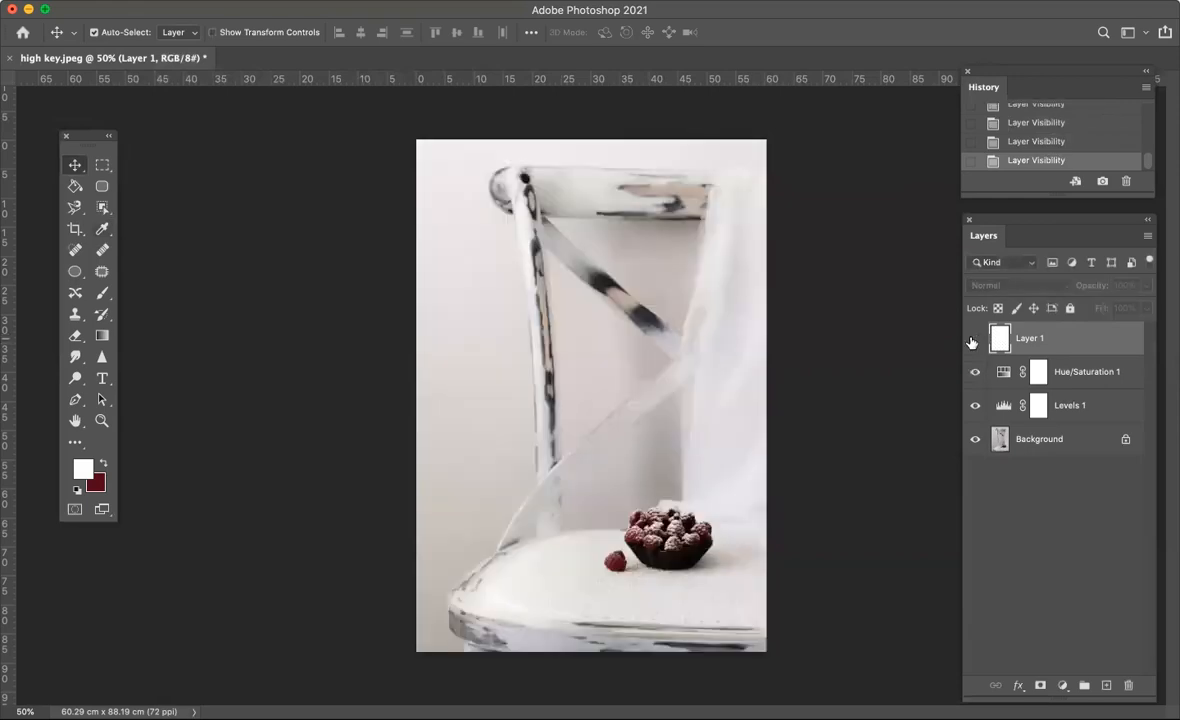
{"action": "left_click", "coordinate": [973, 340]}
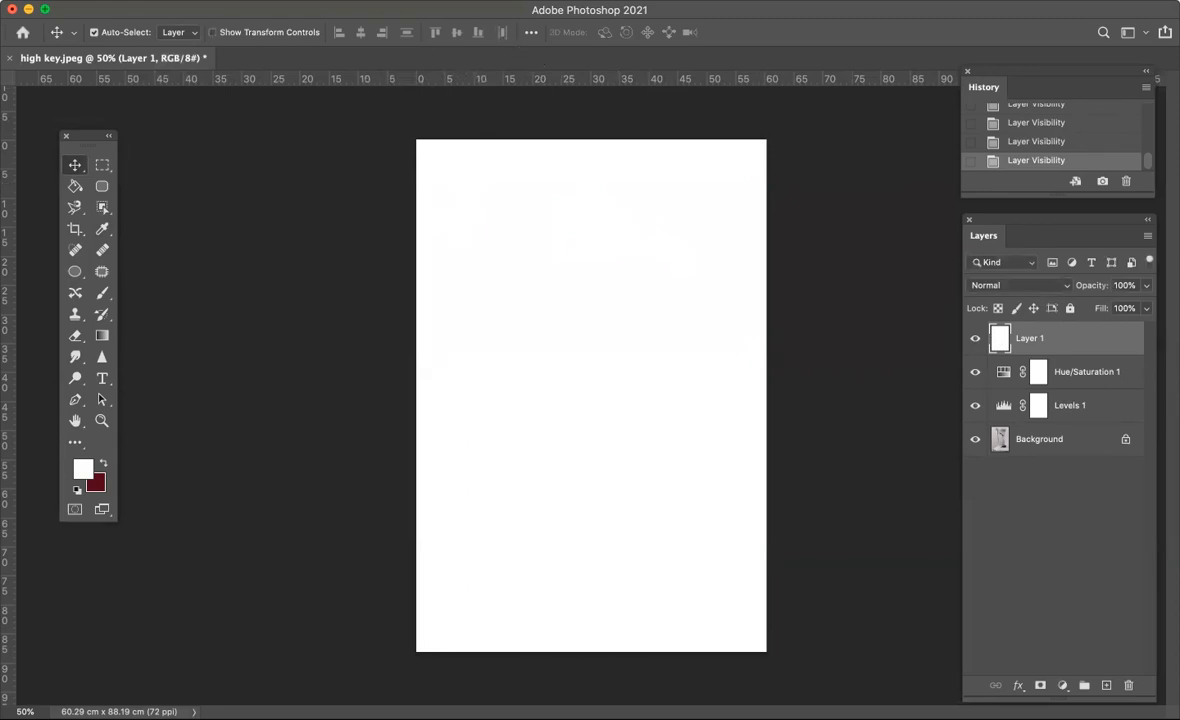
- Open the Filter Gallery for the white layer, preview several Artistic filters and choose Film Grain
{"action": "left_click", "coordinate": [385, 0]}
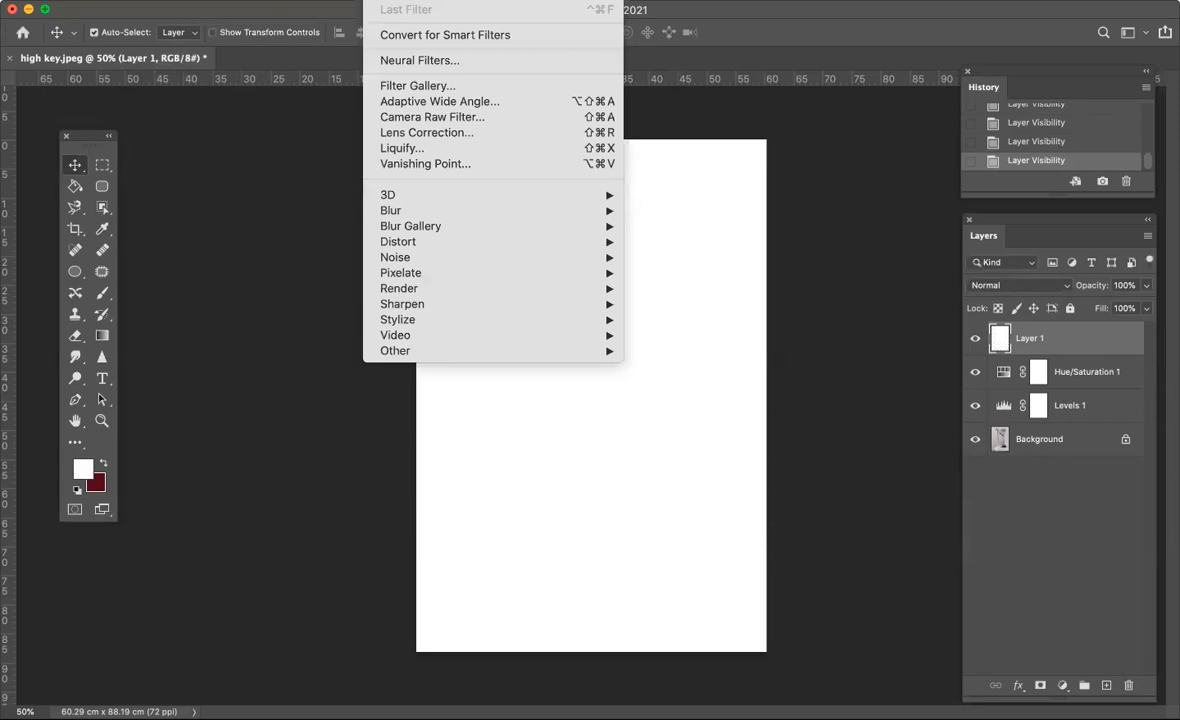
{"action": "left_click", "coordinate": [405, 87]}
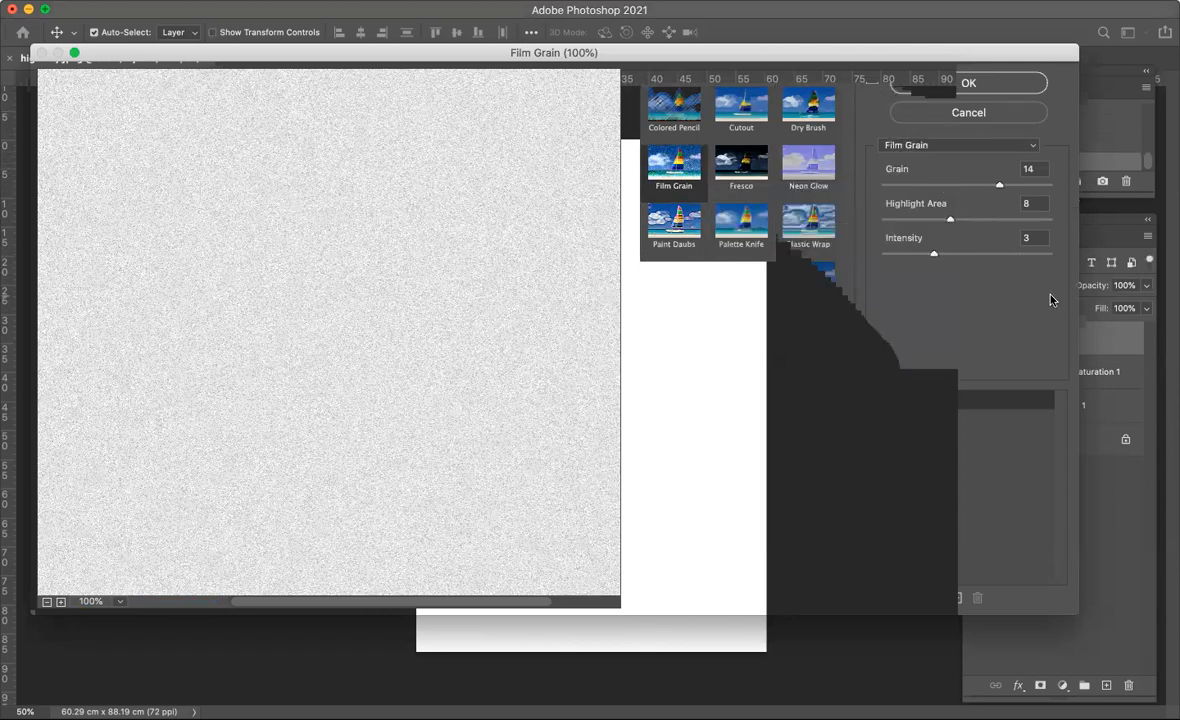
{"action": "left_click", "coordinate": [674, 110]}
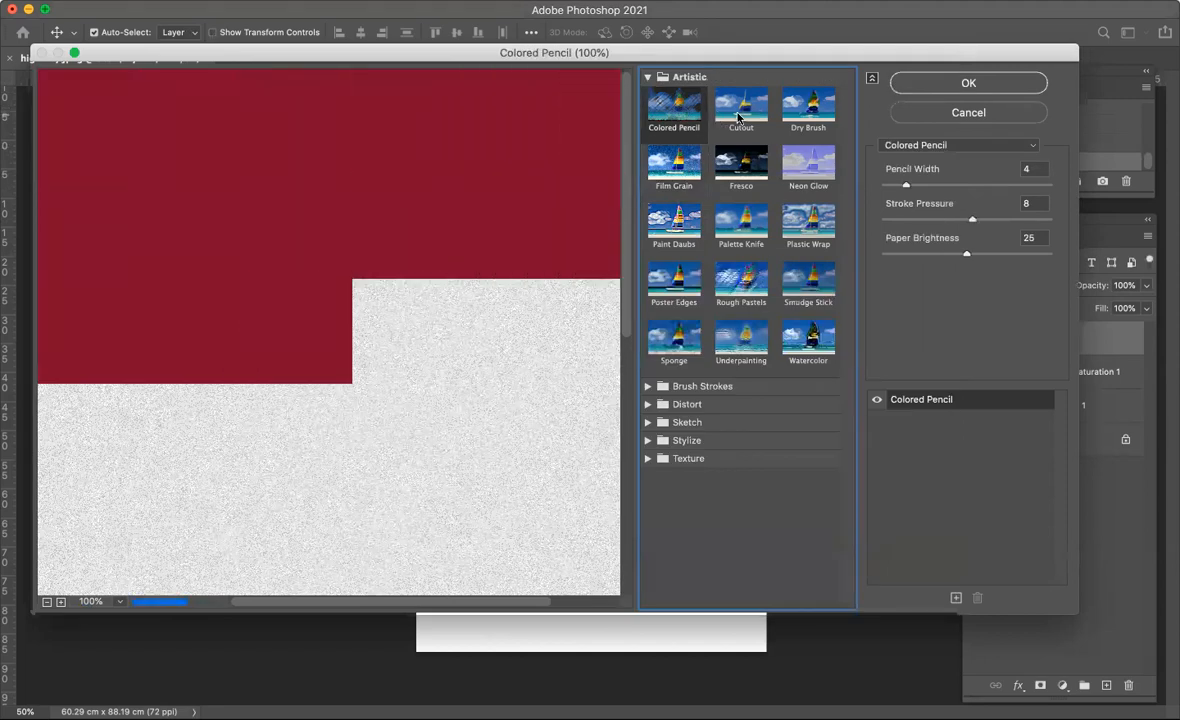
{"action": "left_click", "coordinate": [738, 116]}
{"action": "left_click", "coordinate": [807, 115]}
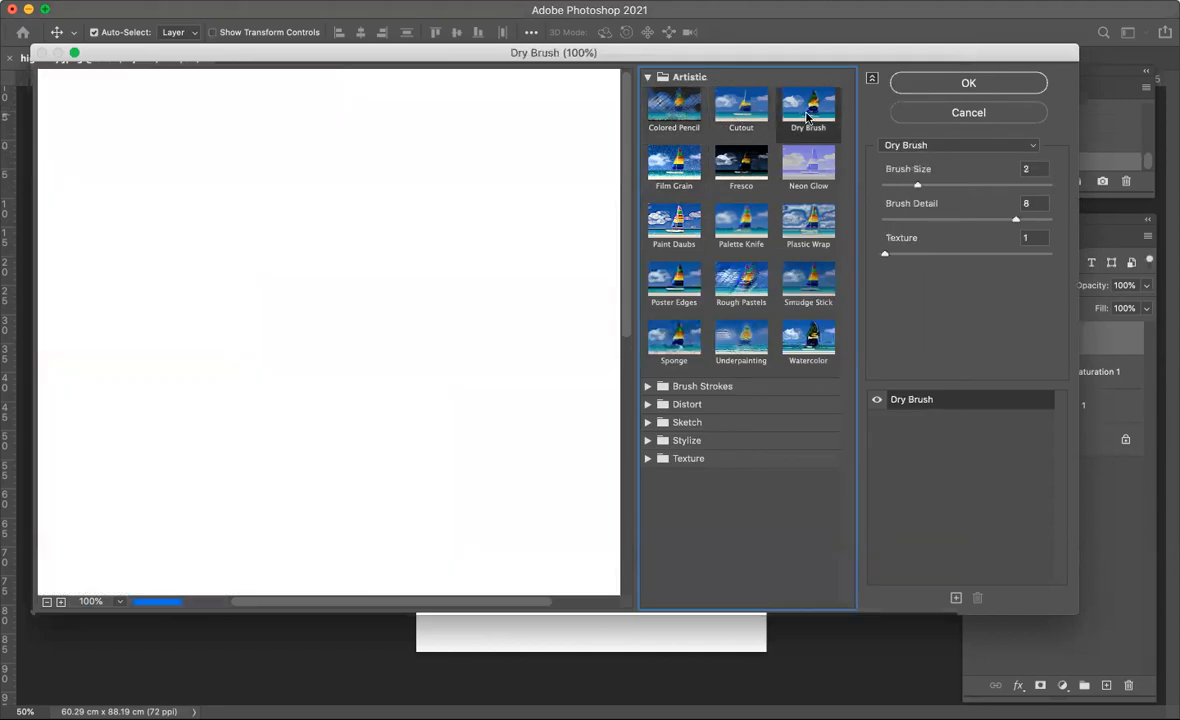
{"action": "left_click", "coordinate": [805, 165]}
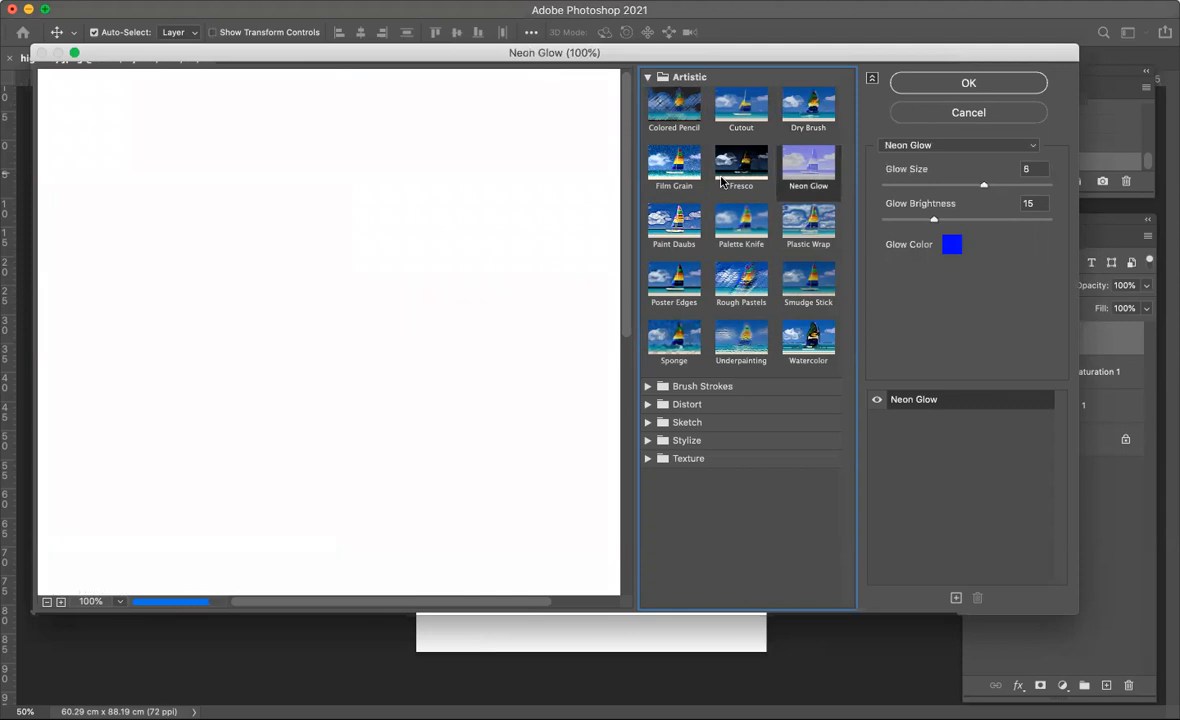
{"action": "left_click", "coordinate": [742, 161]}
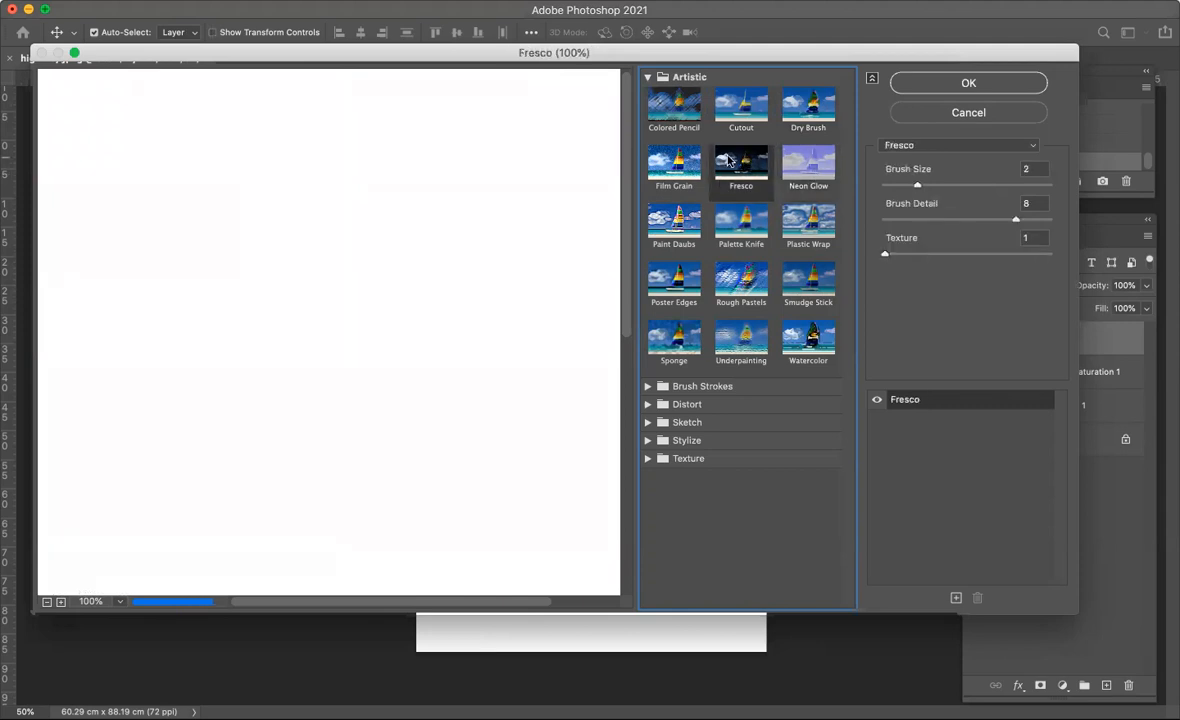
{"action": "left_click", "coordinate": [676, 164]}
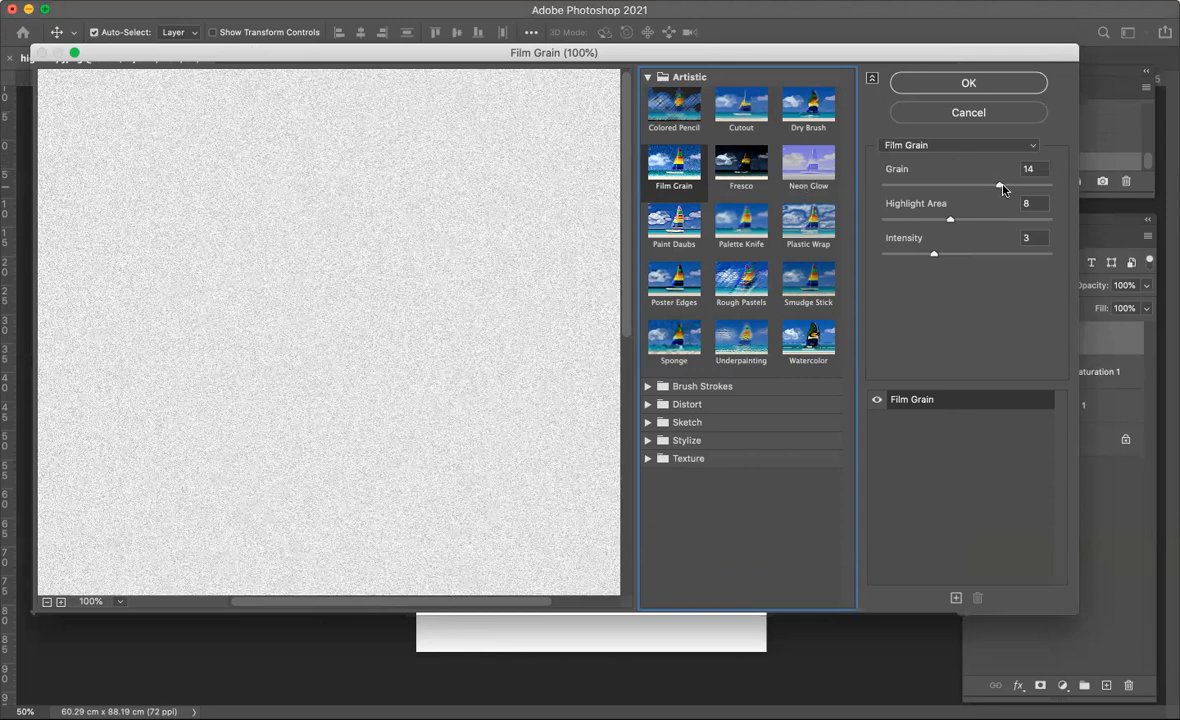
- Set Film Grain to Grain 12, Highlight Area 8 and Intensity 3, and apply the filter to the white layer
{"action": "mouse_move", "coordinate": [1002, 189]}
{"action": "left_mouse_down"}
{"action": "mouse_move", "coordinate": [1054, 189]}
{"action": "mouse_move", "coordinate": [821, 189]}
{"action": "mouse_move", "coordinate": [980, 190]}
{"action": "left_mouse_up"}
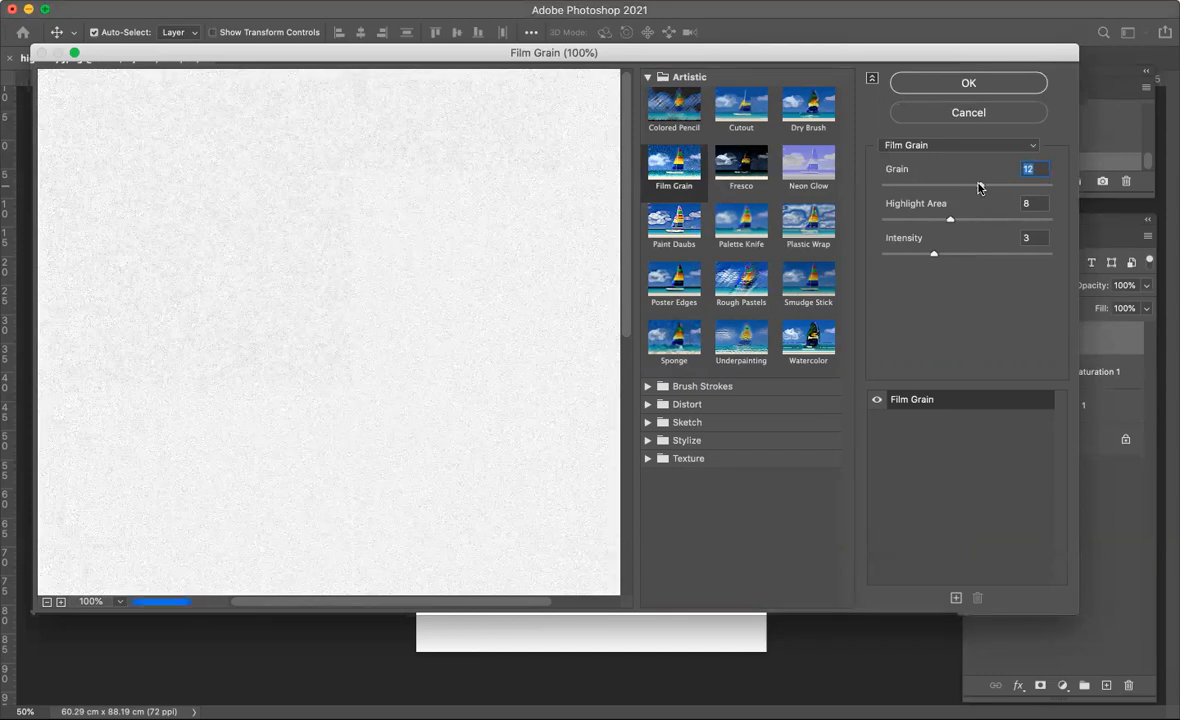
{"action": "left_click_drag", "start_coordinate": [934, 253], "coordinate": [950, 226]}
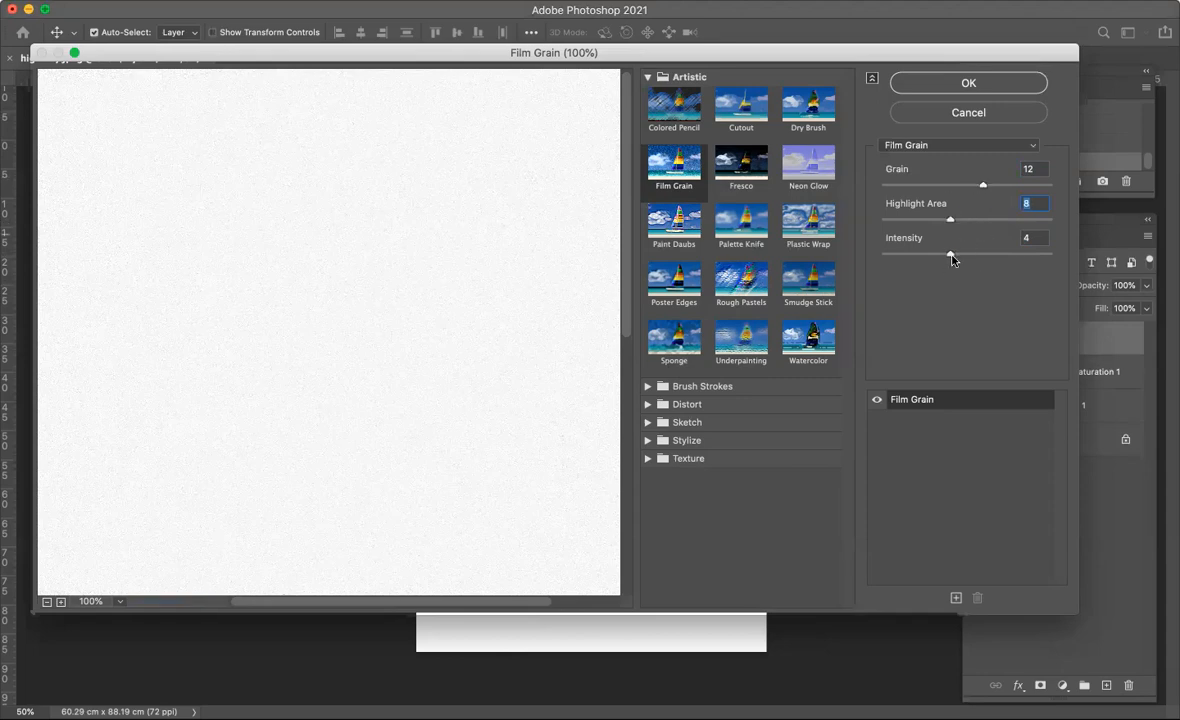
{"action": "left_click_drag", "start_coordinate": [949, 256], "coordinate": [938, 257]}
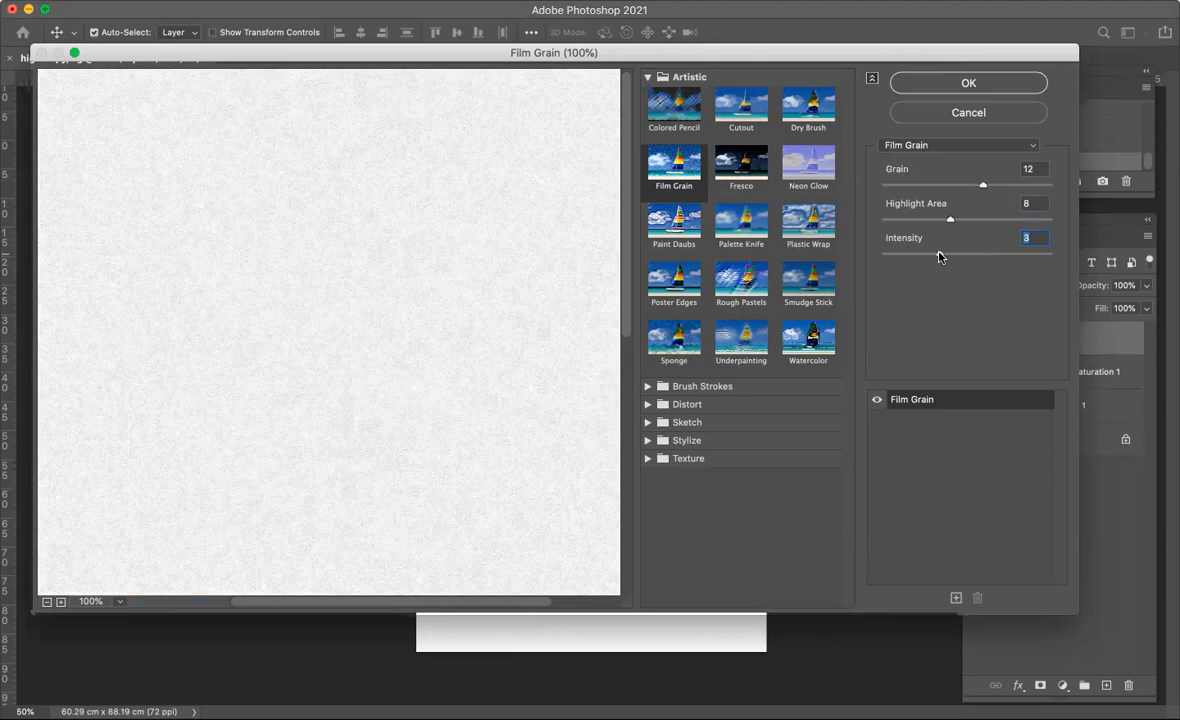
{"action": "left_click", "coordinate": [970, 85]}
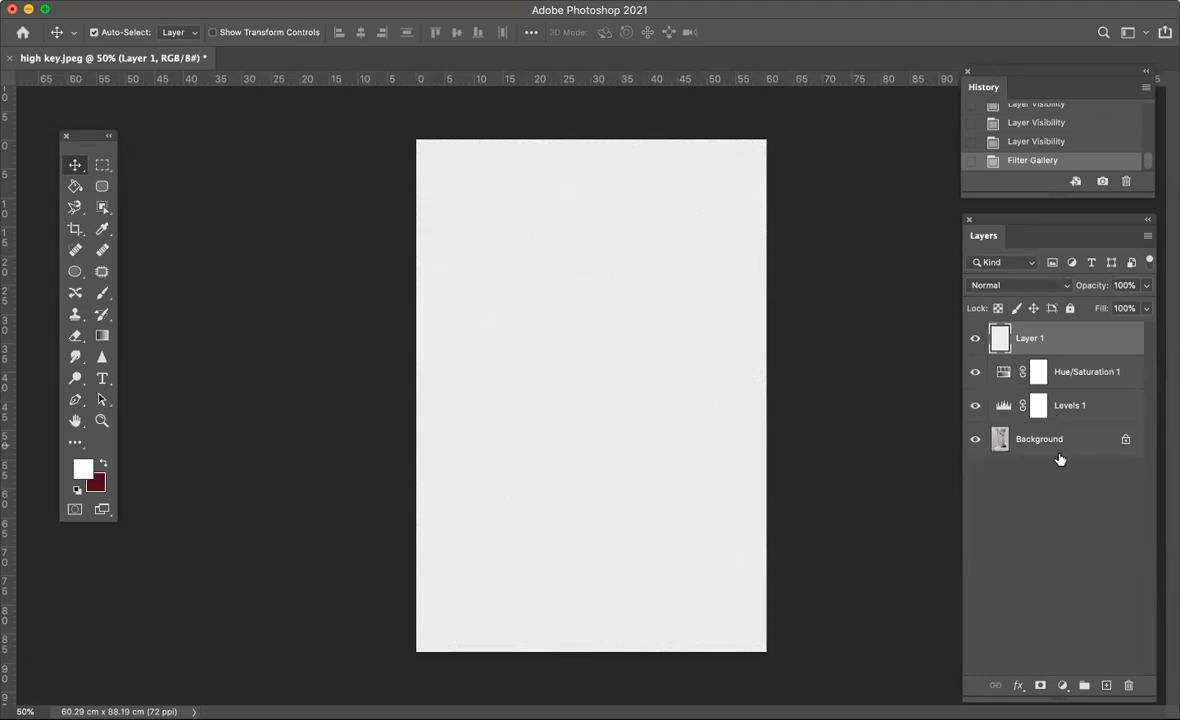
- Blend the grain layer with Linear Burn and keep its opacity at 100%
{"action": "left_click", "coordinate": [1066, 285]}
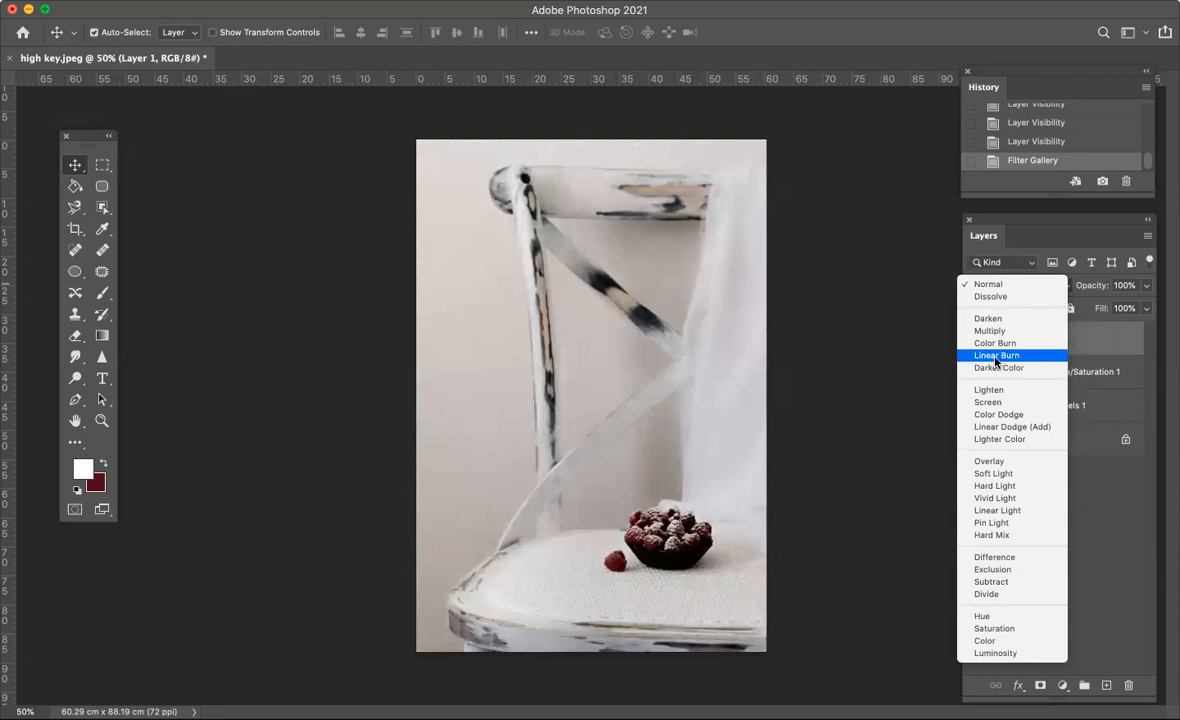
{"action": "left_click", "coordinate": [996, 357]}
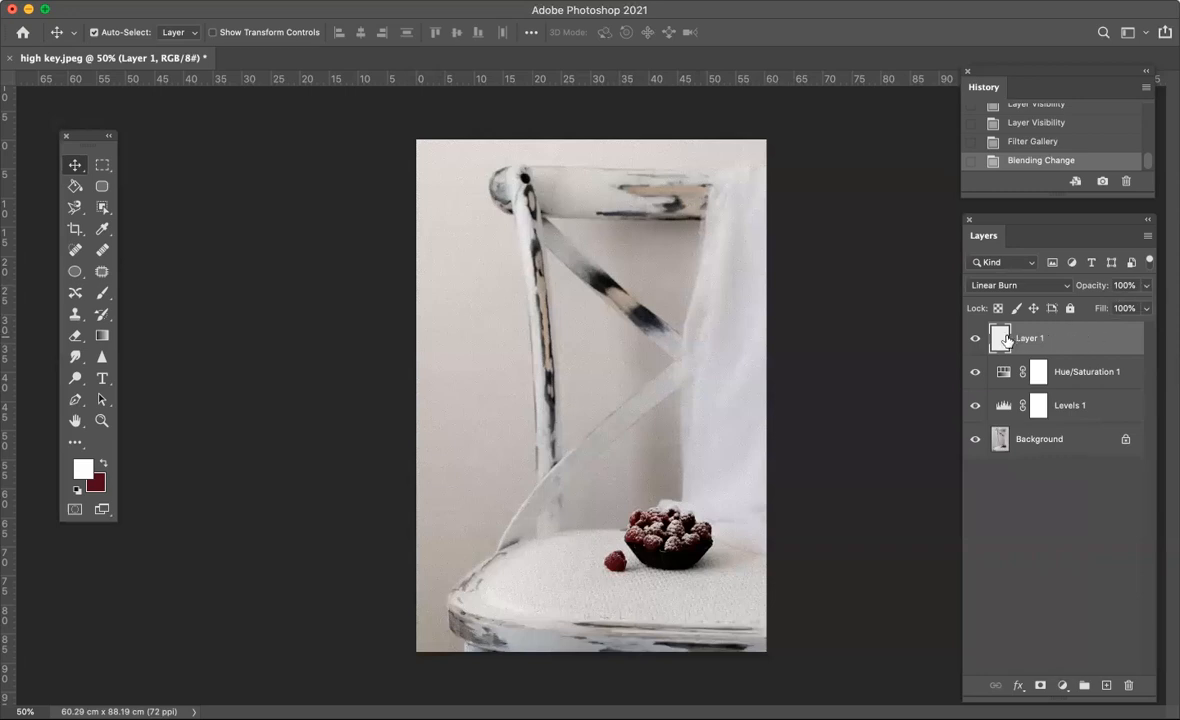
{"action": "left_click", "coordinate": [1147, 289]}
{"action": "mouse_move", "coordinate": [1146, 305]}
{"action": "left_mouse_down"}
{"action": "mouse_move", "coordinate": [1096, 309]}
{"action": "mouse_move", "coordinate": [1160, 311]}
{"action": "left_mouse_up"}
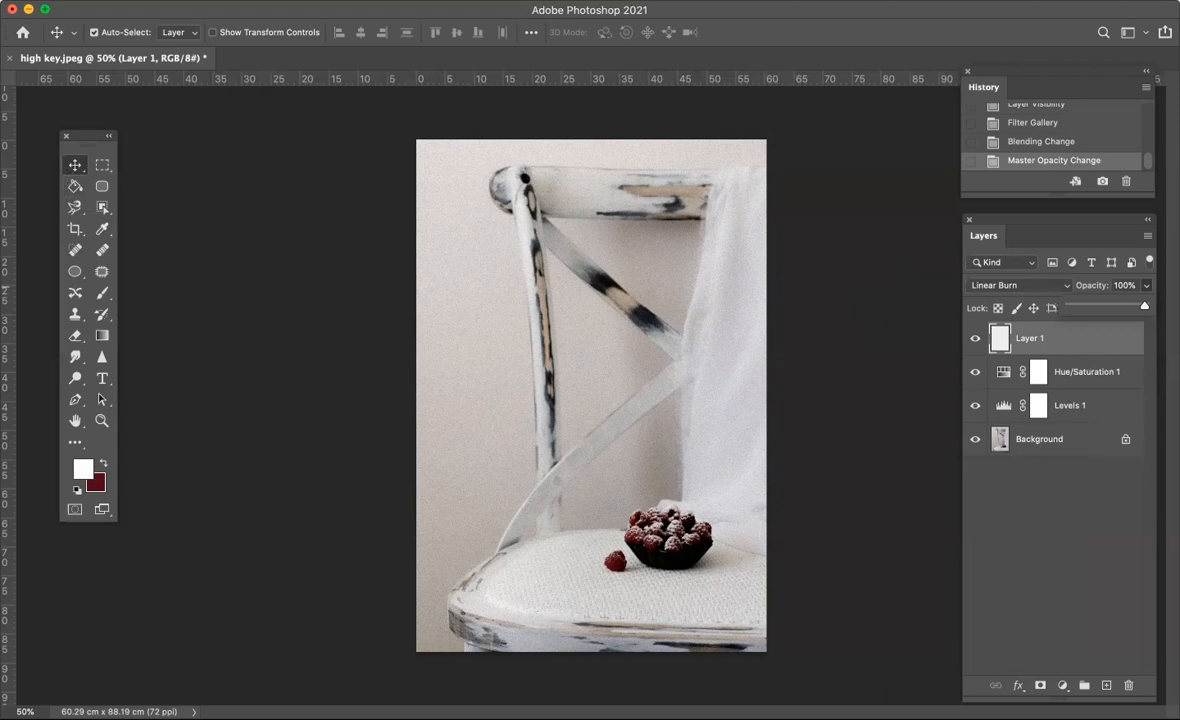
- Save the layered document on the computer in Photoshop format as high key-edit1.psd in the Photography folder
{"action": "left_click", "coordinate": [112, 0]}
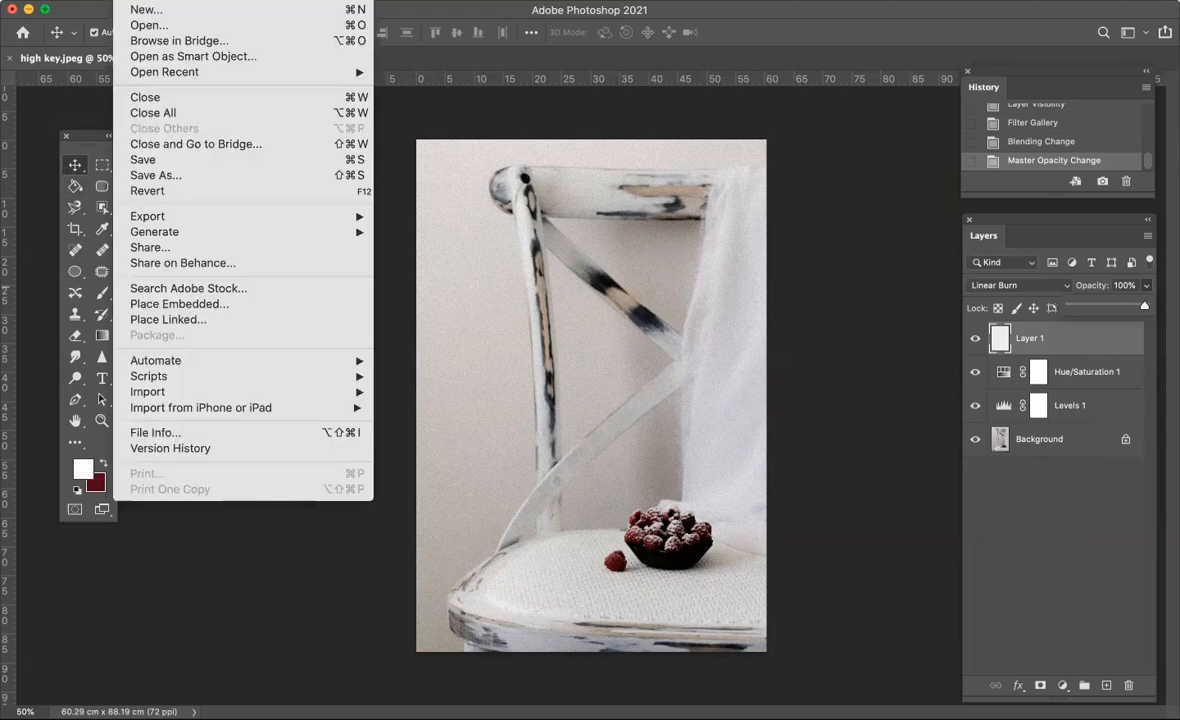
{"action": "left_click", "coordinate": [145, 174]}
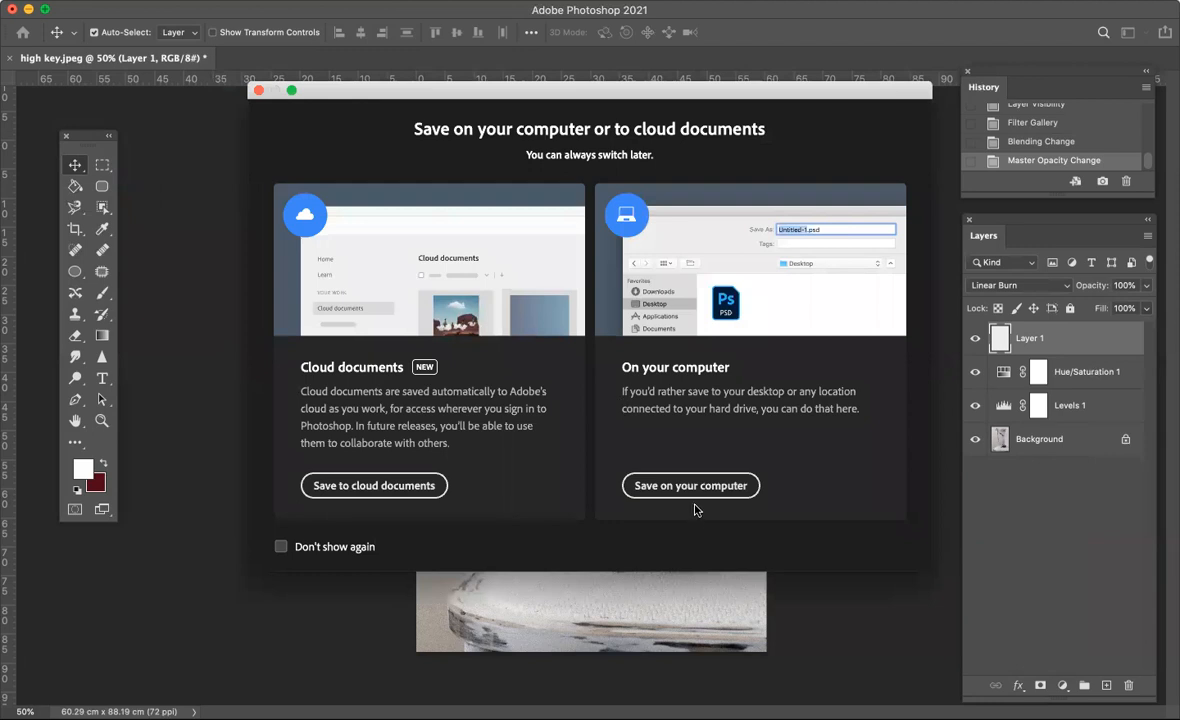
{"action": "left_click", "coordinate": [683, 486]}
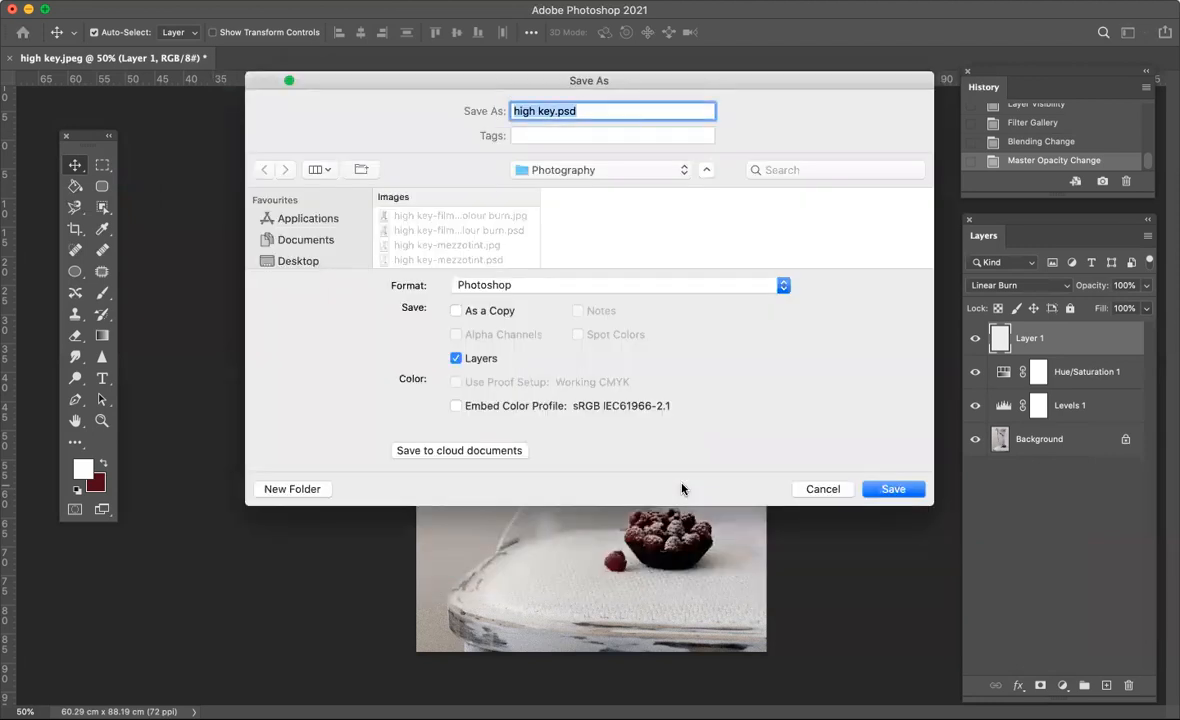
{"action": "left_click", "coordinate": [556, 111]}
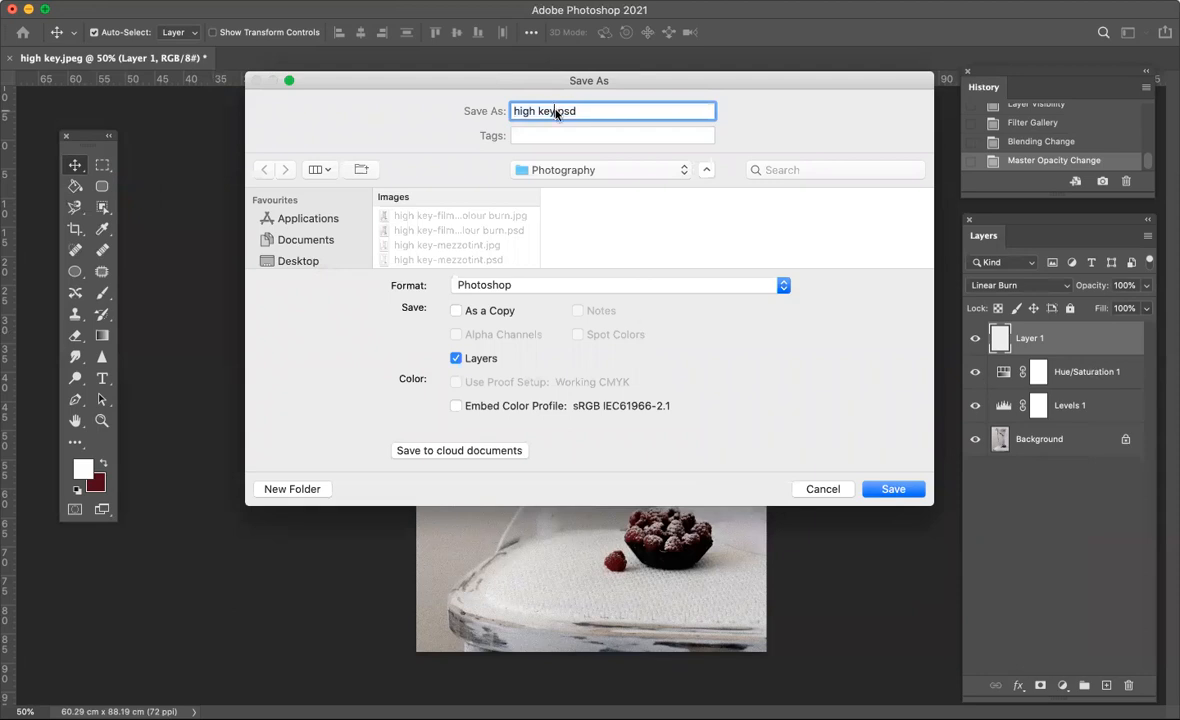
{"action": "type", "text": "-edit1"}
{"action": "left_click", "coordinate": [893, 489]}
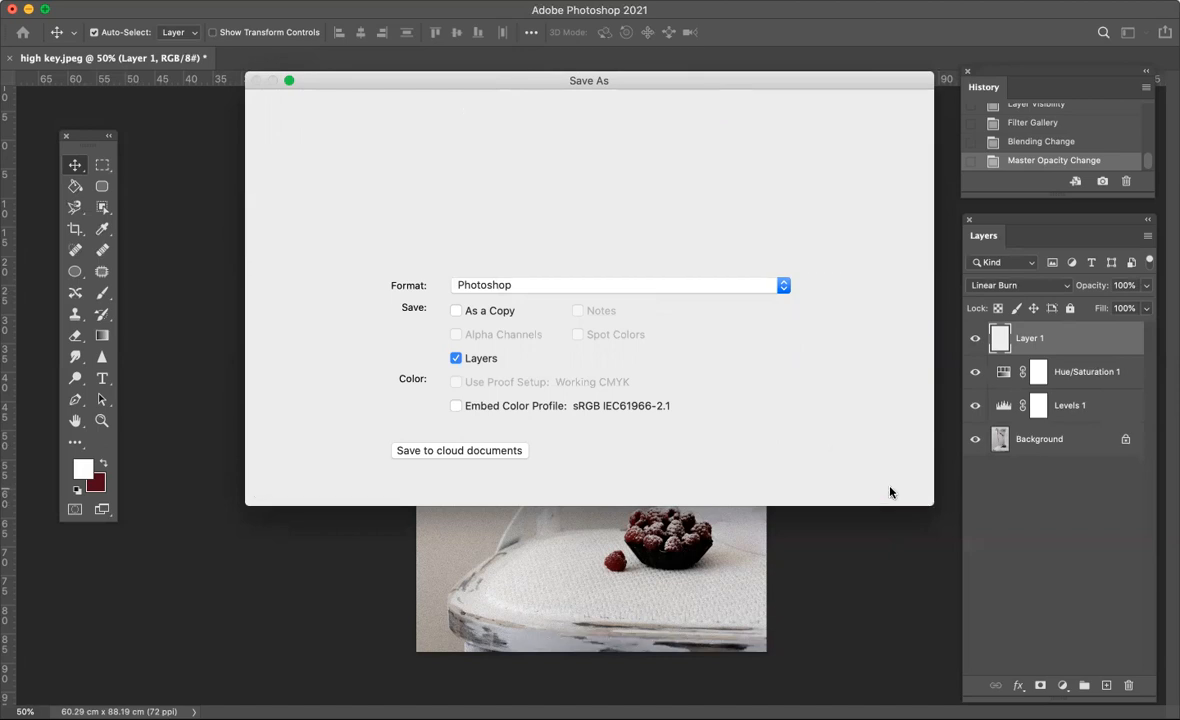
{"action": "left_click", "coordinate": [783, 306]}
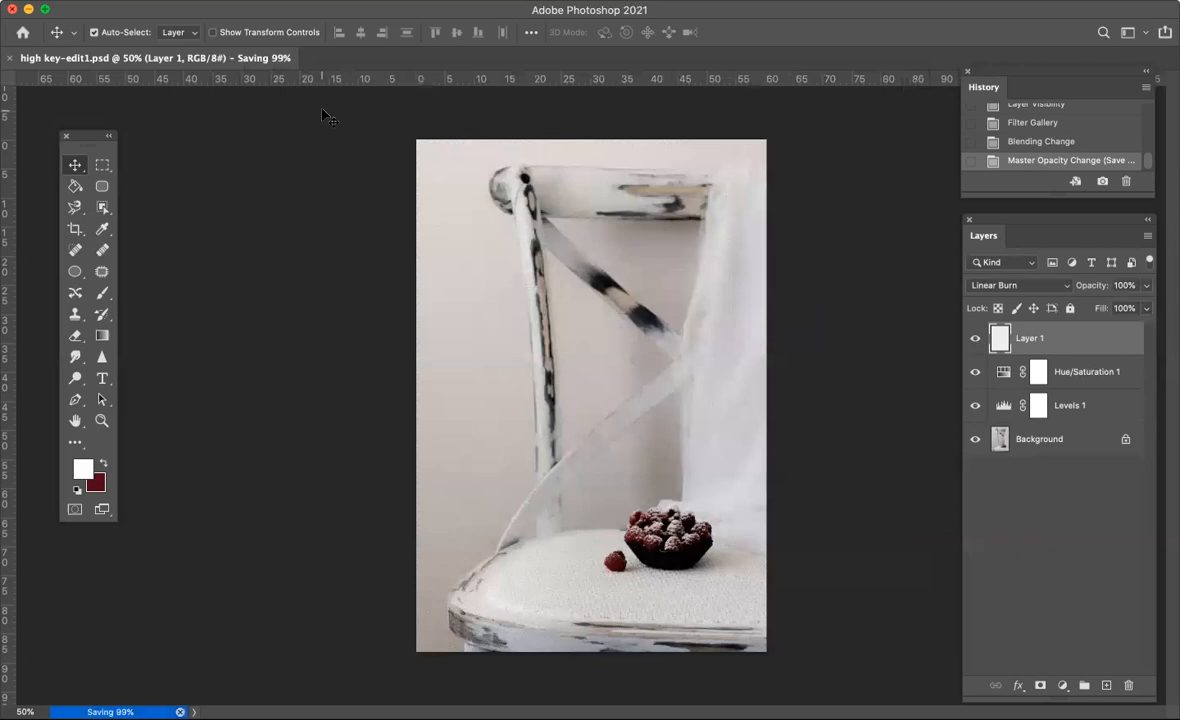
- Save a JPEG copy on the computer as high key-edit1.jpg in the Photography folder, accepting the JPEG options
{"action": "left_click", "coordinate": [131, 1]}
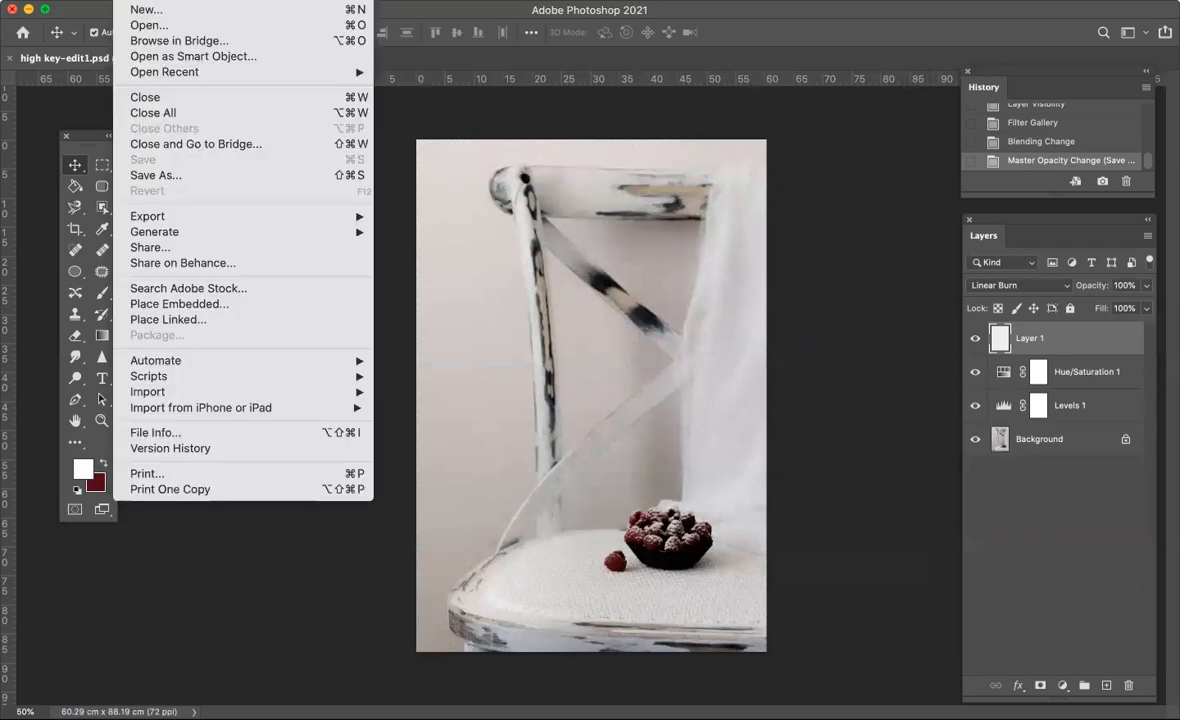
{"action": "left_click", "coordinate": [152, 175]}
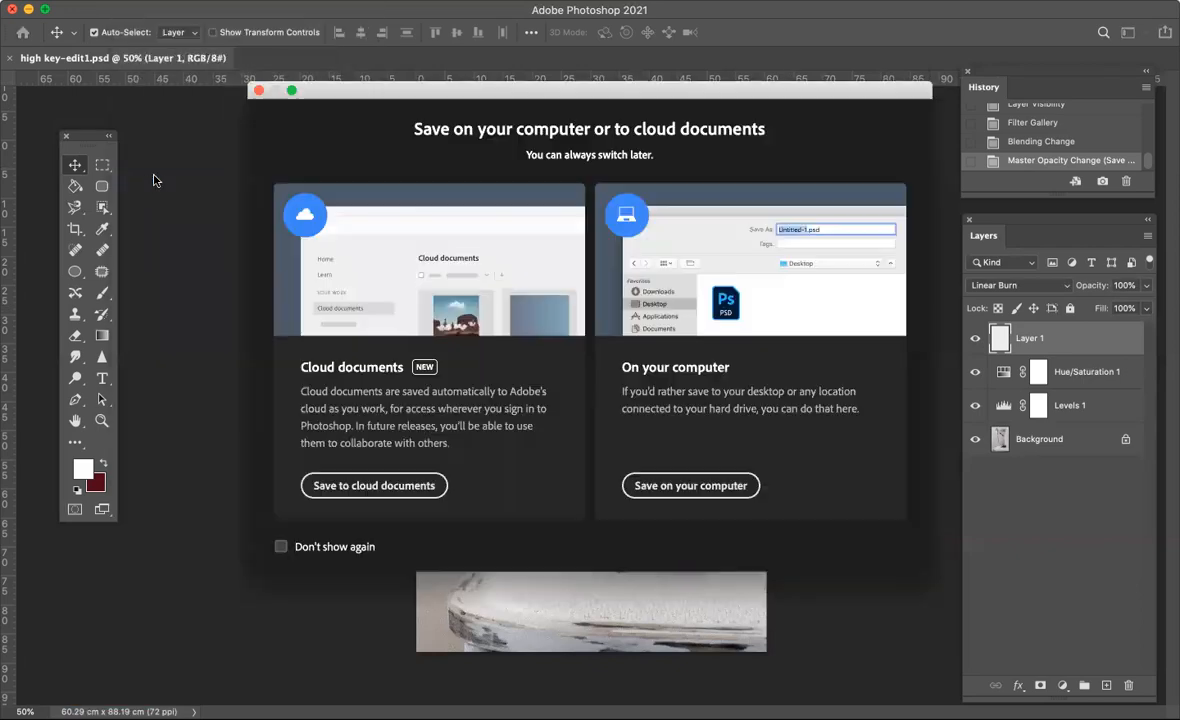
{"action": "left_click", "coordinate": [653, 485]}
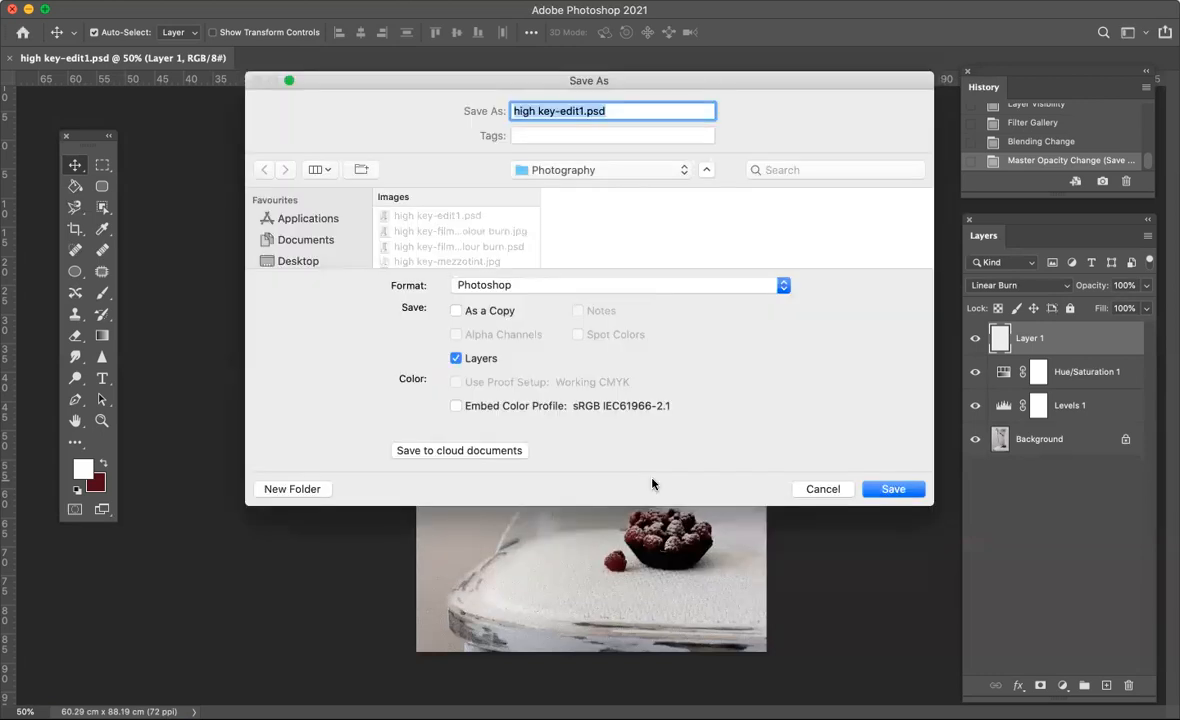
{"action": "left_click", "coordinate": [640, 288]}
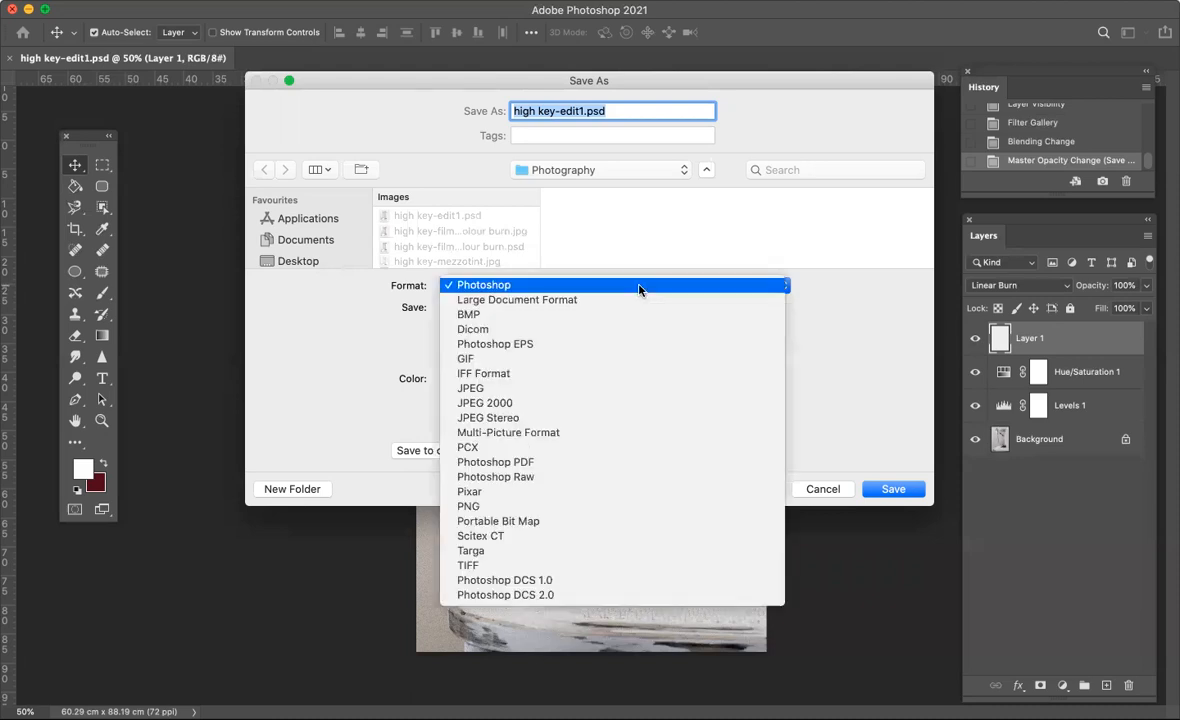
{"action": "left_click", "coordinate": [476, 390]}
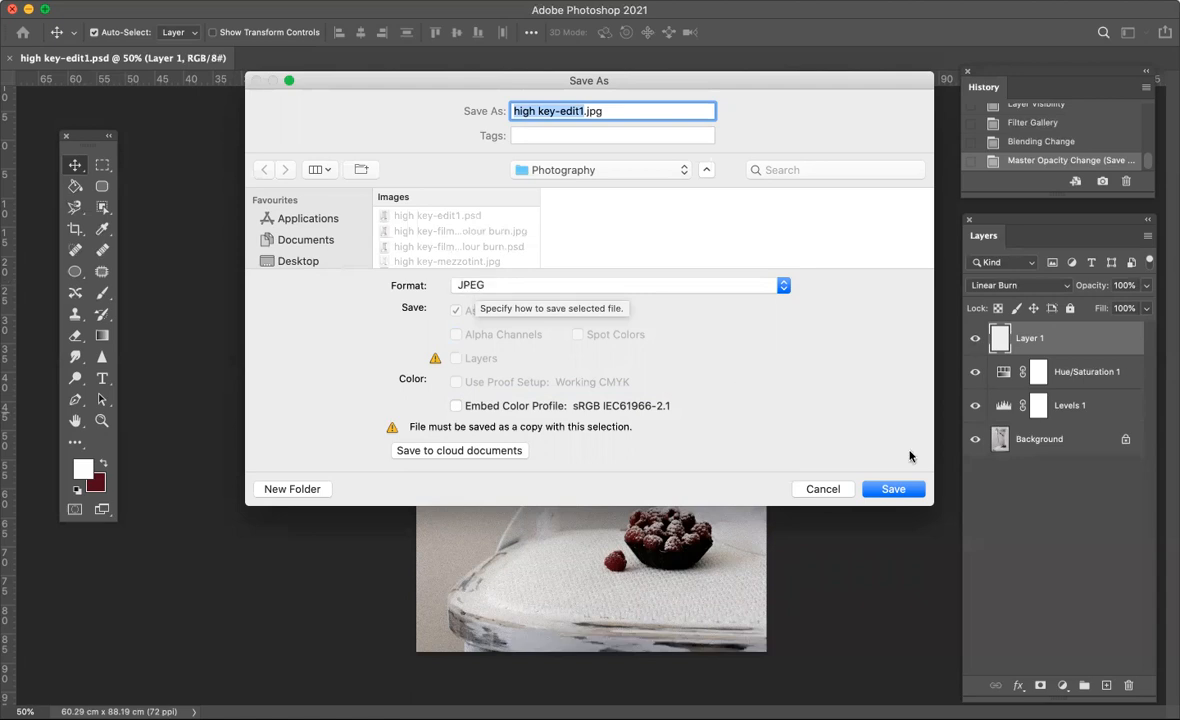
{"action": "left_click", "coordinate": [893, 489]}
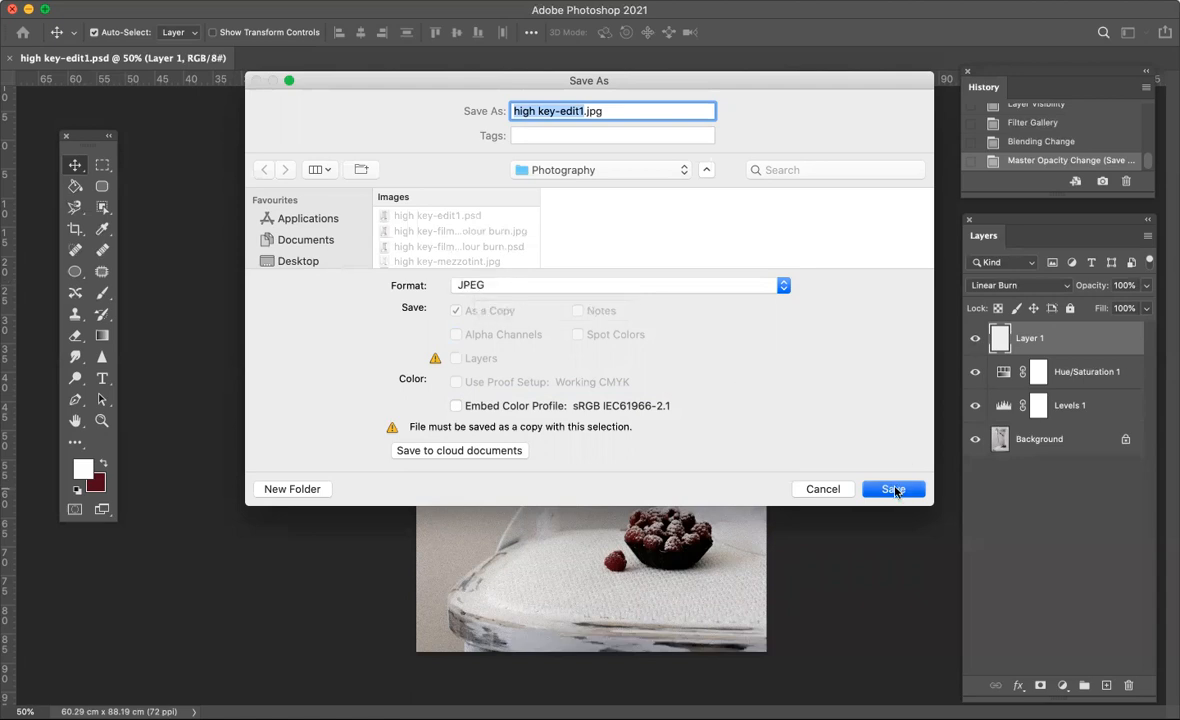
{"action": "left_click", "coordinate": [688, 180]}
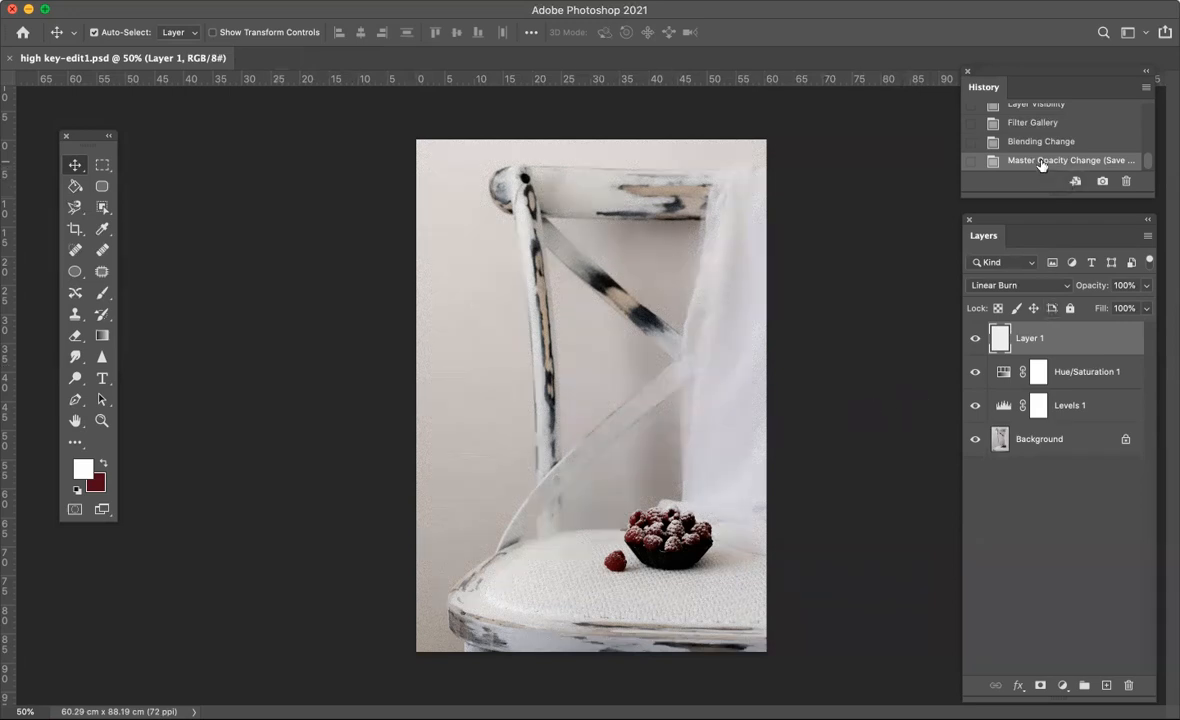
- Revert the photo to its original Open state in the history and move the History panel clear of the Layers panel
{"action": "scroll", "coordinate": [1041, 160], "scroll_direction": "up", "scroll_amount": 5}
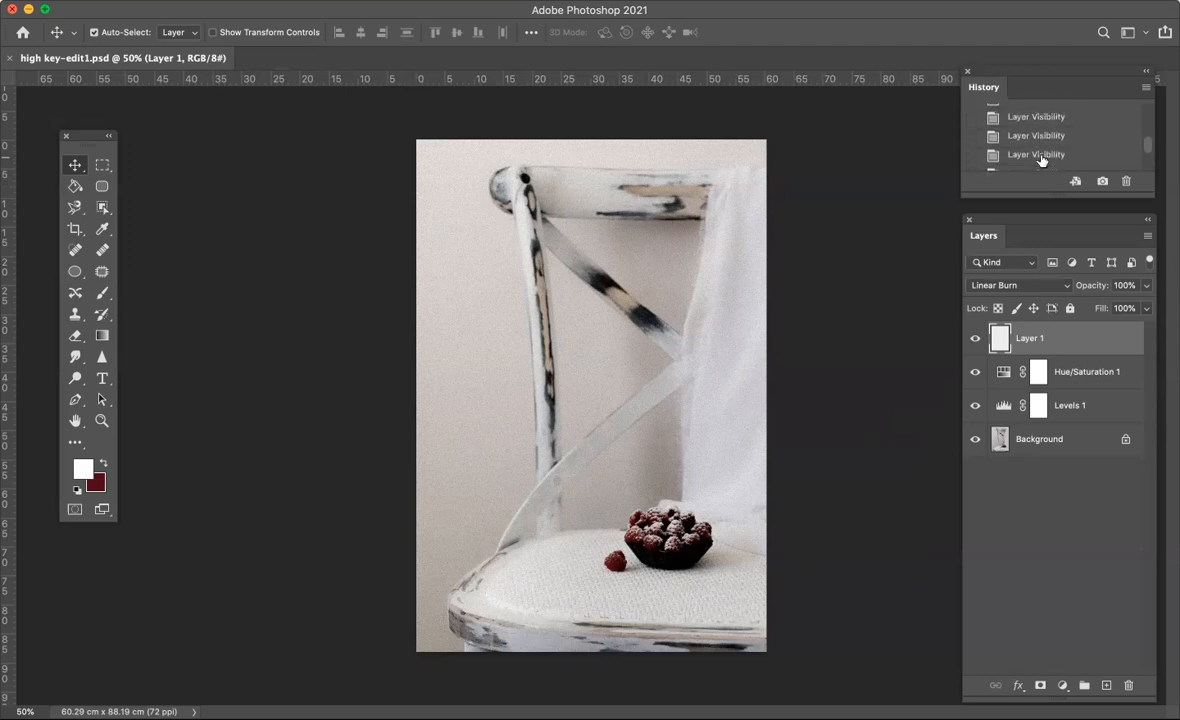
{"action": "scroll", "coordinate": [1040, 158], "scroll_direction": "down", "scroll_amount": 5}
{"action": "scroll", "coordinate": [1040, 158], "scroll_direction": "up", "scroll_amount": 5}
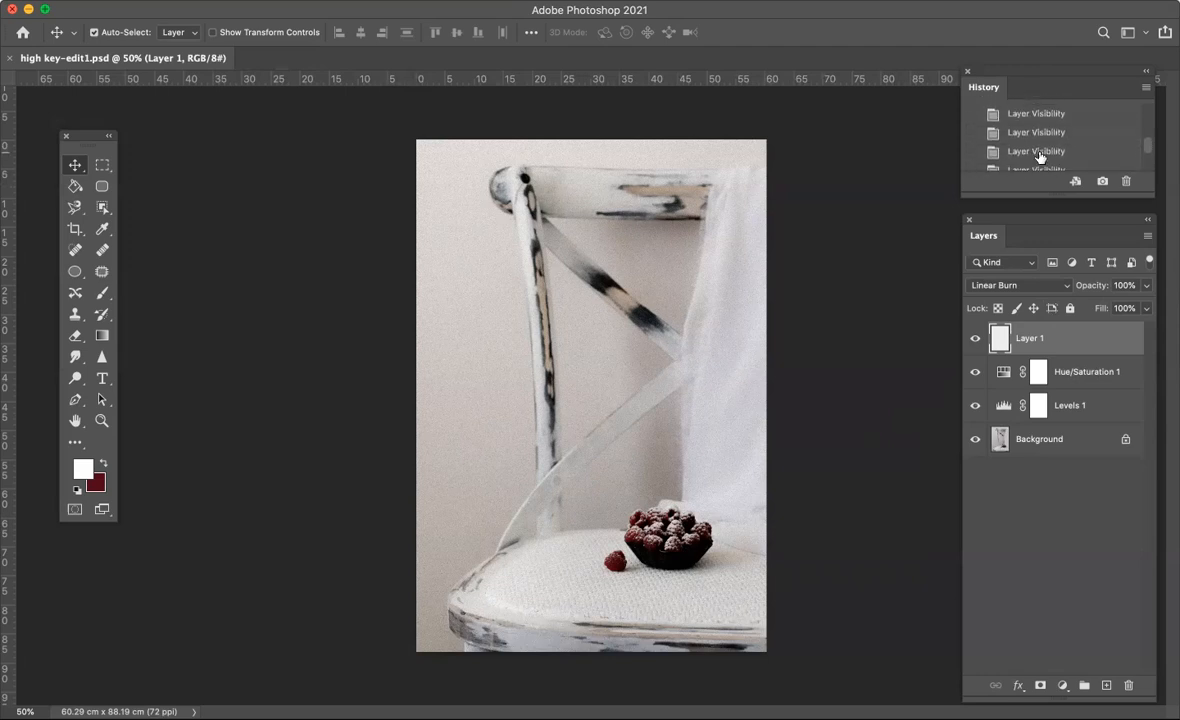
{"action": "left_click_drag", "start_coordinate": [1015, 86], "coordinate": [904, 90]}
{"action": "scroll", "coordinate": [920, 167], "scroll_direction": "up", "scroll_amount": 3}
{"action": "scroll", "coordinate": [920, 168], "scroll_direction": "up", "scroll_amount": 2}
{"action": "scroll", "coordinate": [920, 168], "scroll_direction": "down", "scroll_amount": 6}
{"action": "scroll", "coordinate": [920, 168], "scroll_direction": "up", "scroll_amount": 8}
{"action": "scroll", "coordinate": [920, 168], "scroll_direction": "up", "scroll_amount": 2}
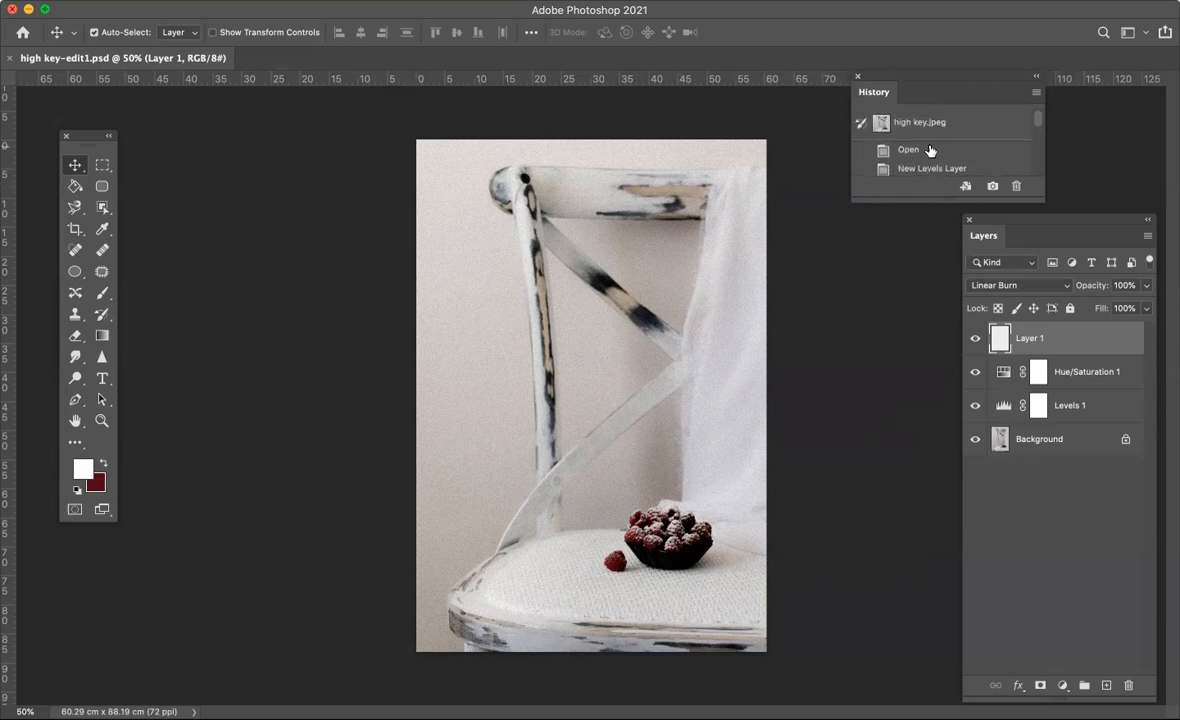
{"action": "left_click", "coordinate": [905, 150]}
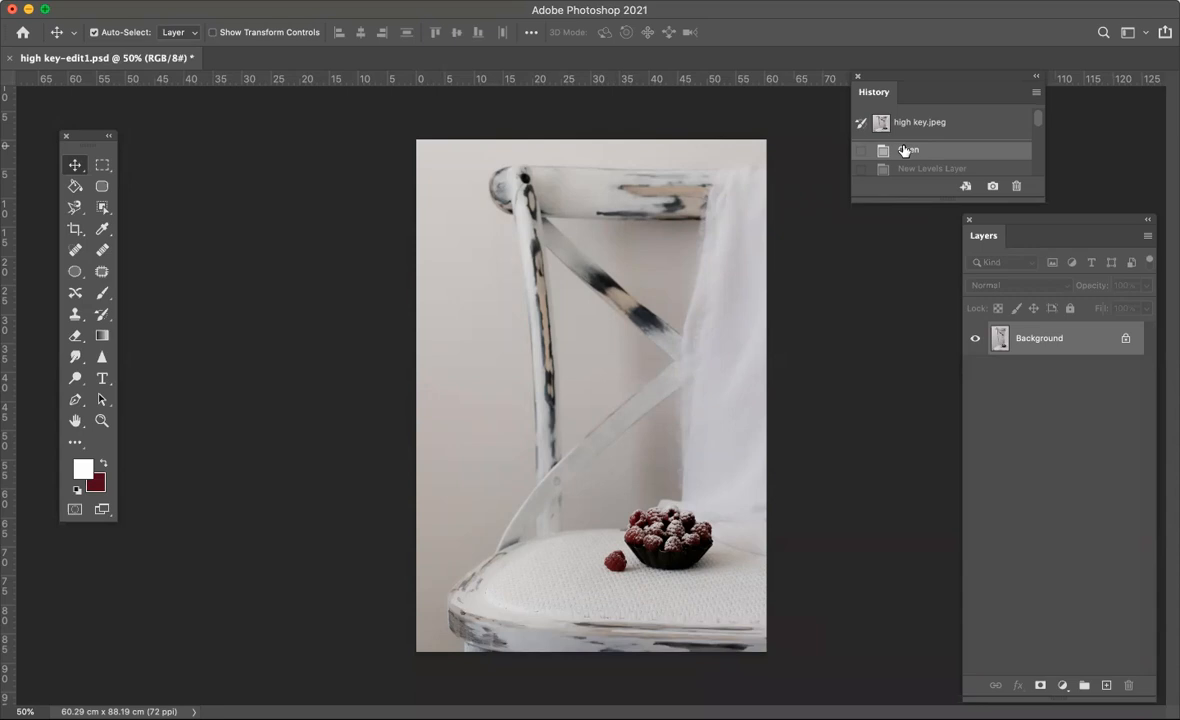
{"action": "left_click_drag", "start_coordinate": [938, 79], "coordinate": [906, 74]}
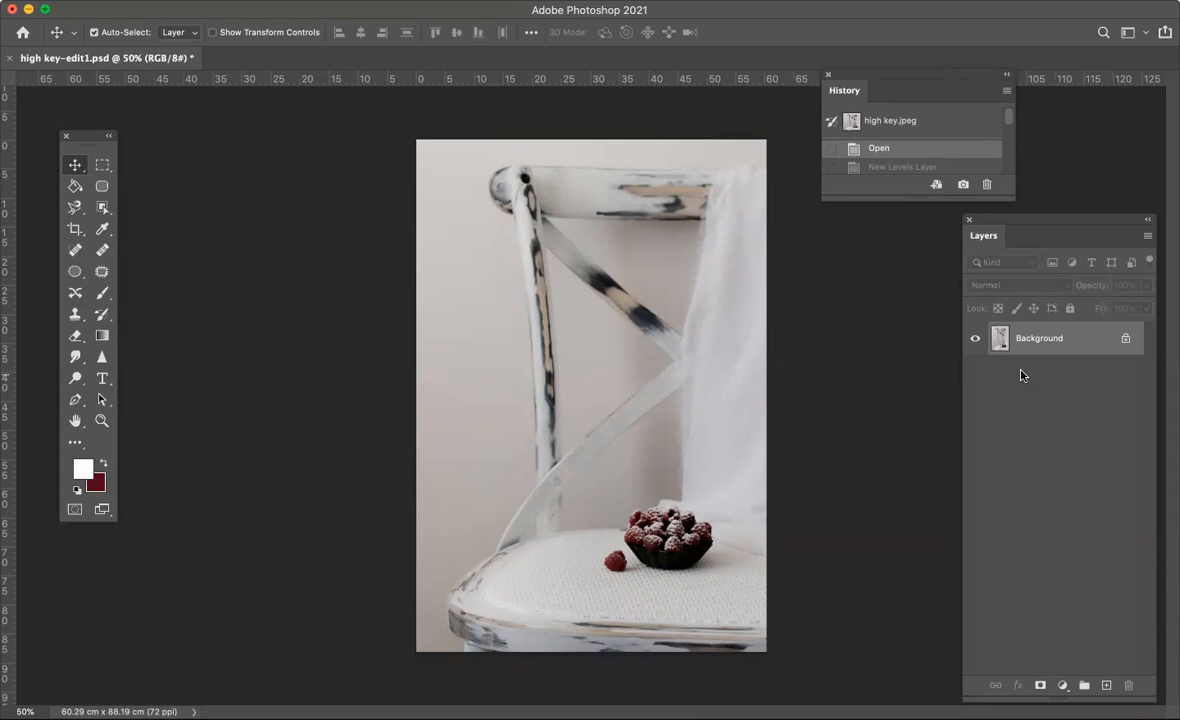
- Step forward through the history to the white Fill state of Layer 1, reviewing the Levels and Hue/Saturation stages along the way
{"action": "left_click", "coordinate": [912, 166]}
{"action": "scroll", "coordinate": [1010, 119], "scroll_direction": "down", "scroll_amount": 2}
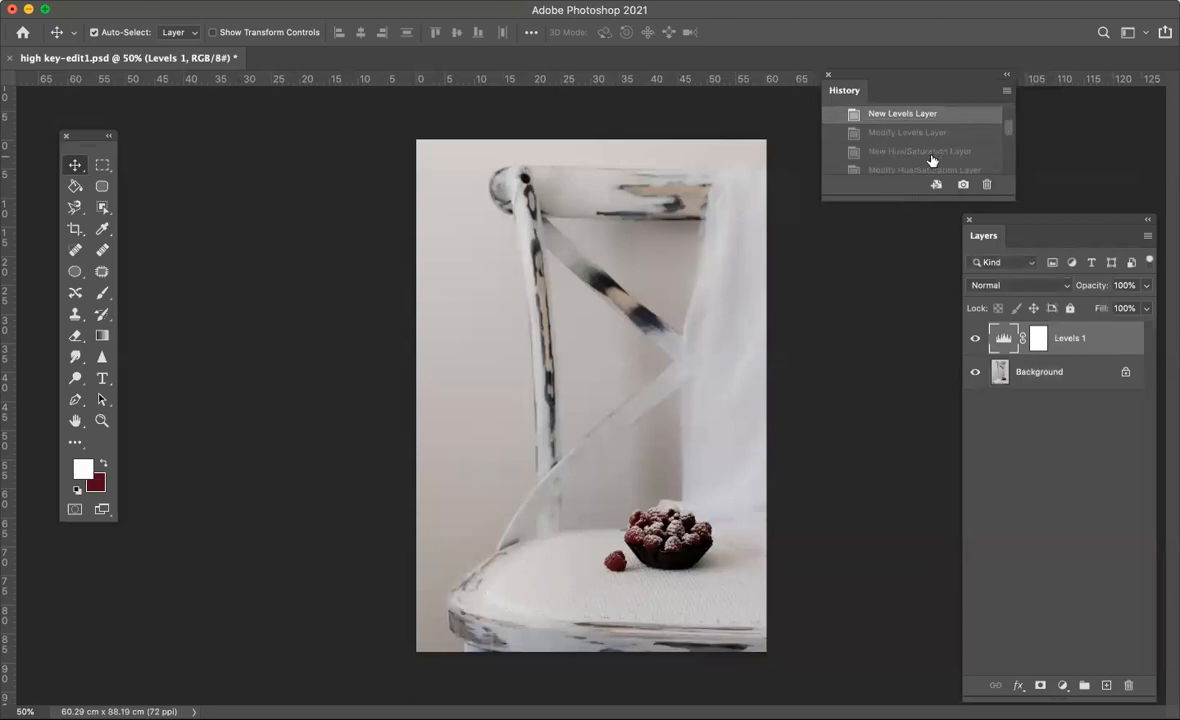
{"action": "left_click", "coordinate": [931, 161]}
{"action": "scroll", "coordinate": [931, 157], "scroll_direction": "down", "scroll_amount": 1}
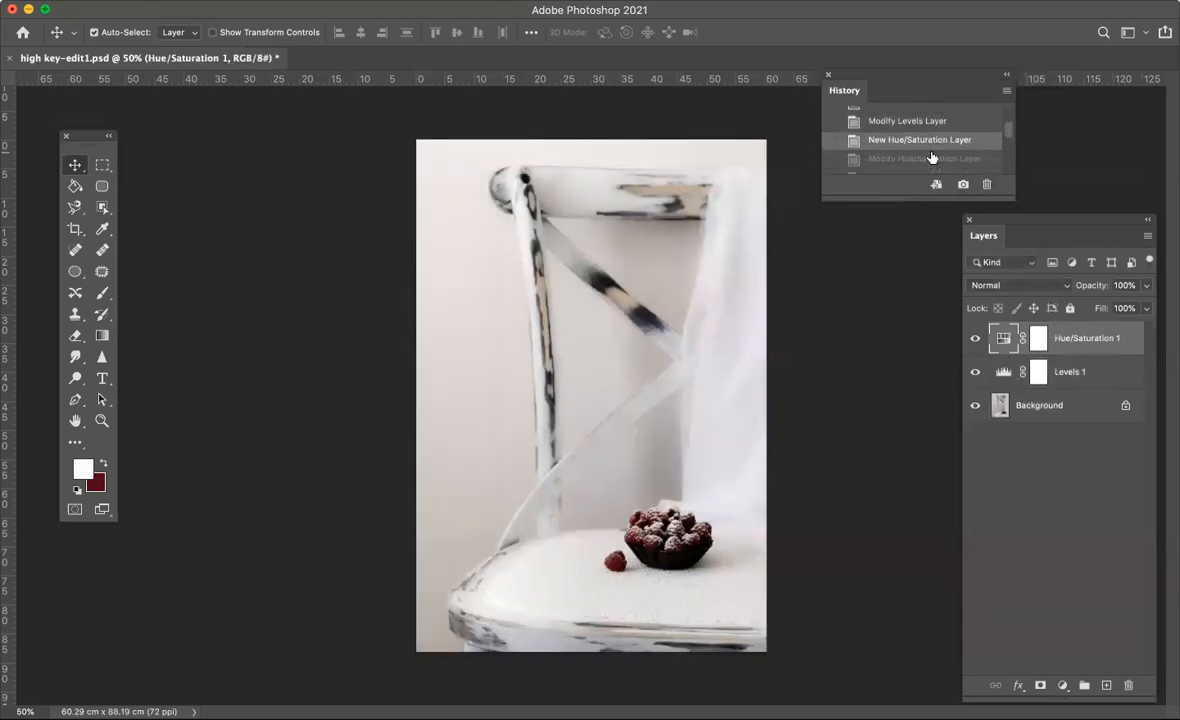
{"action": "left_click", "coordinate": [931, 159]}
{"action": "scroll", "coordinate": [931, 160], "scroll_direction": "down", "scroll_amount": 1}
{"action": "scroll", "coordinate": [931, 161], "scroll_direction": "down", "scroll_amount": 1}
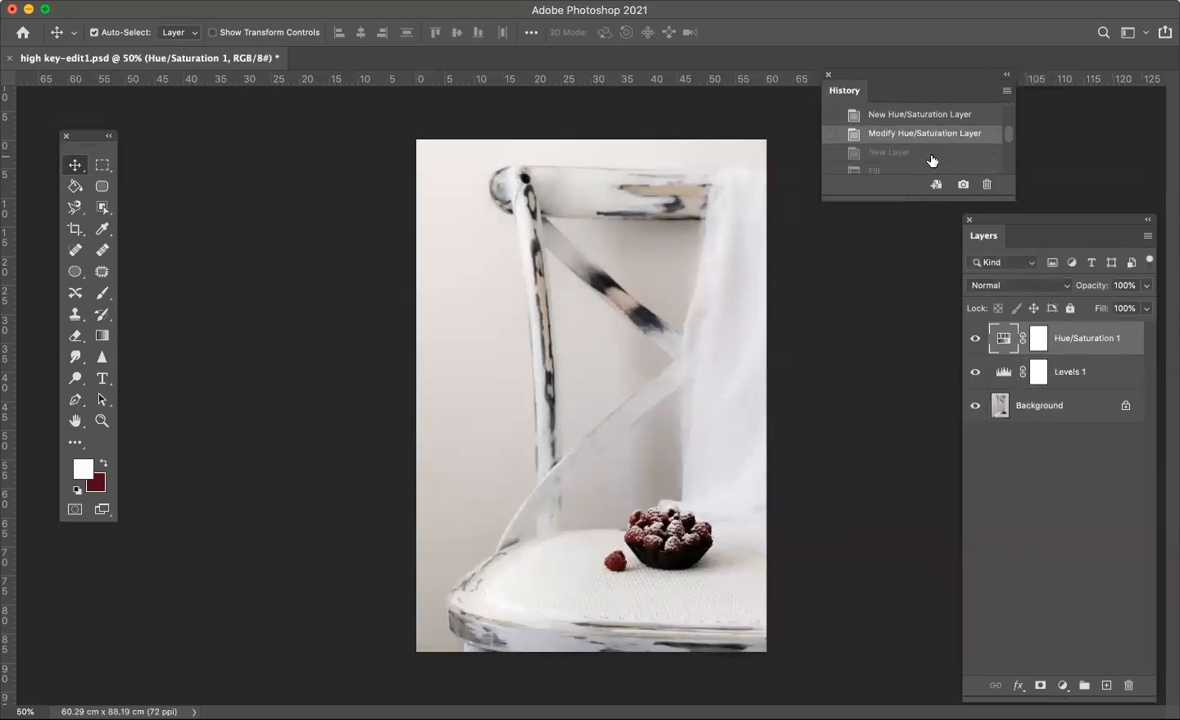
{"action": "left_click", "coordinate": [931, 168]}
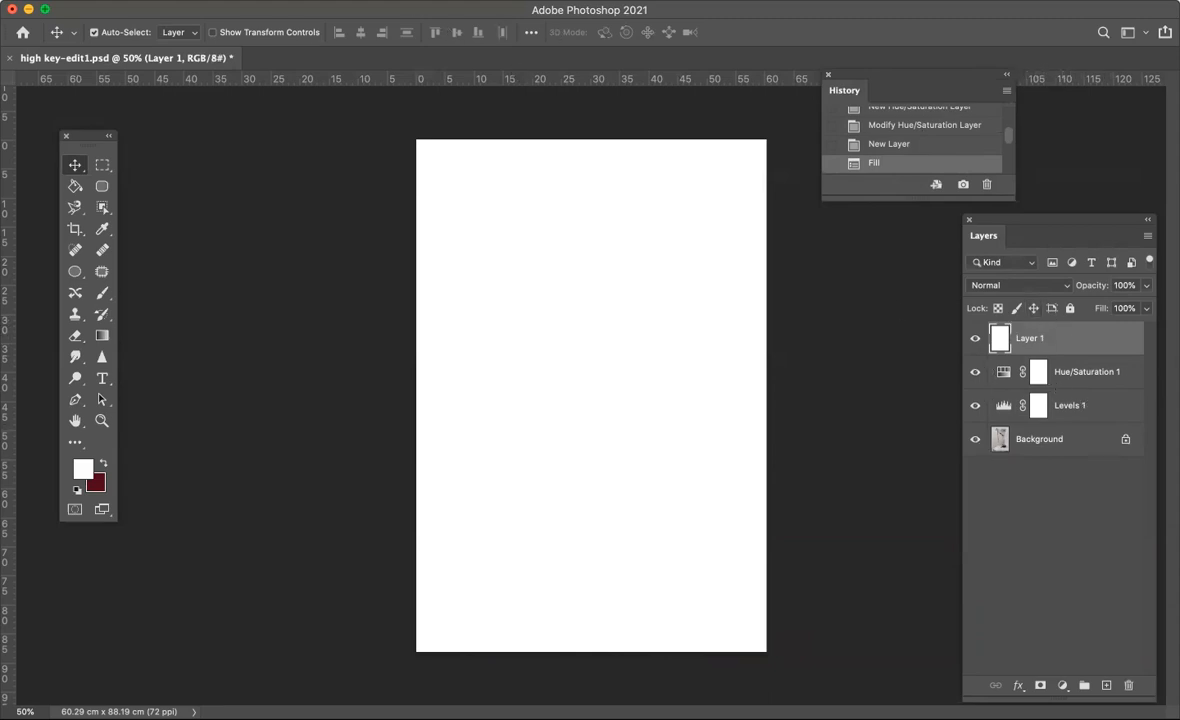
- Preview the Medium Dots and Grainy Dots types of the Mezzotint filter, and apply Fine Dots to the white layer
{"action": "left_click", "coordinate": [378, 0]}
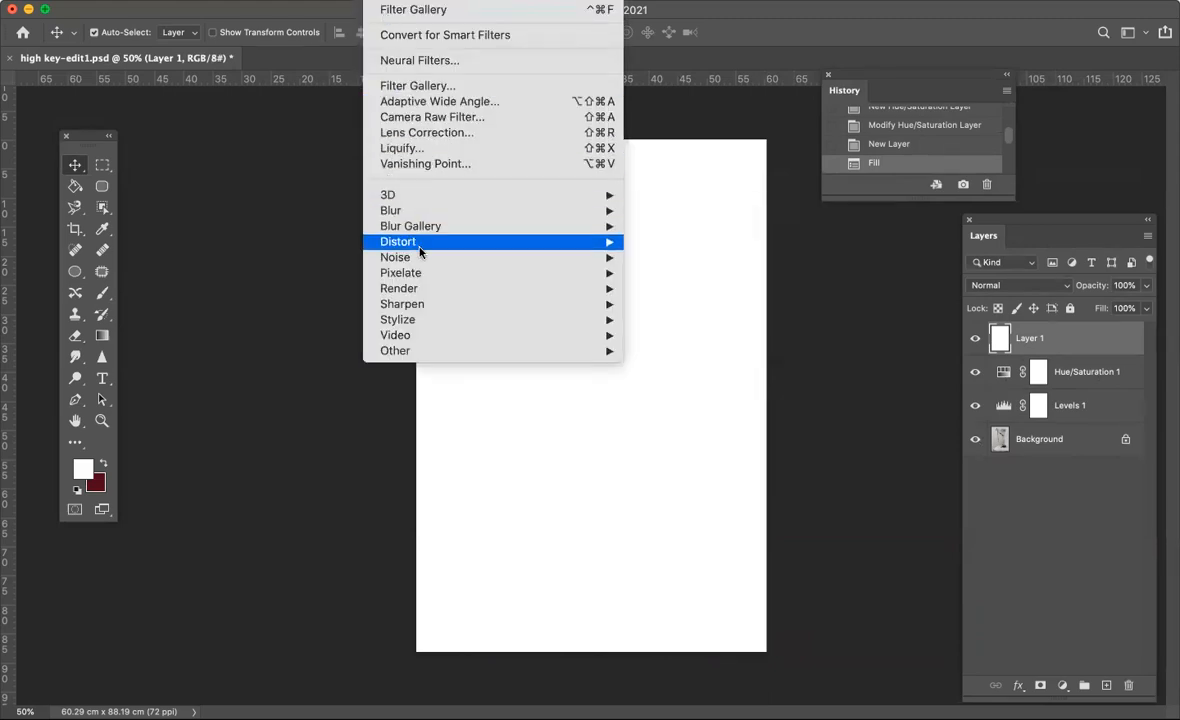
{"action": "mouse_move", "coordinate": [415, 242]}
{"action": "mouse_move", "coordinate": [405, 275]}
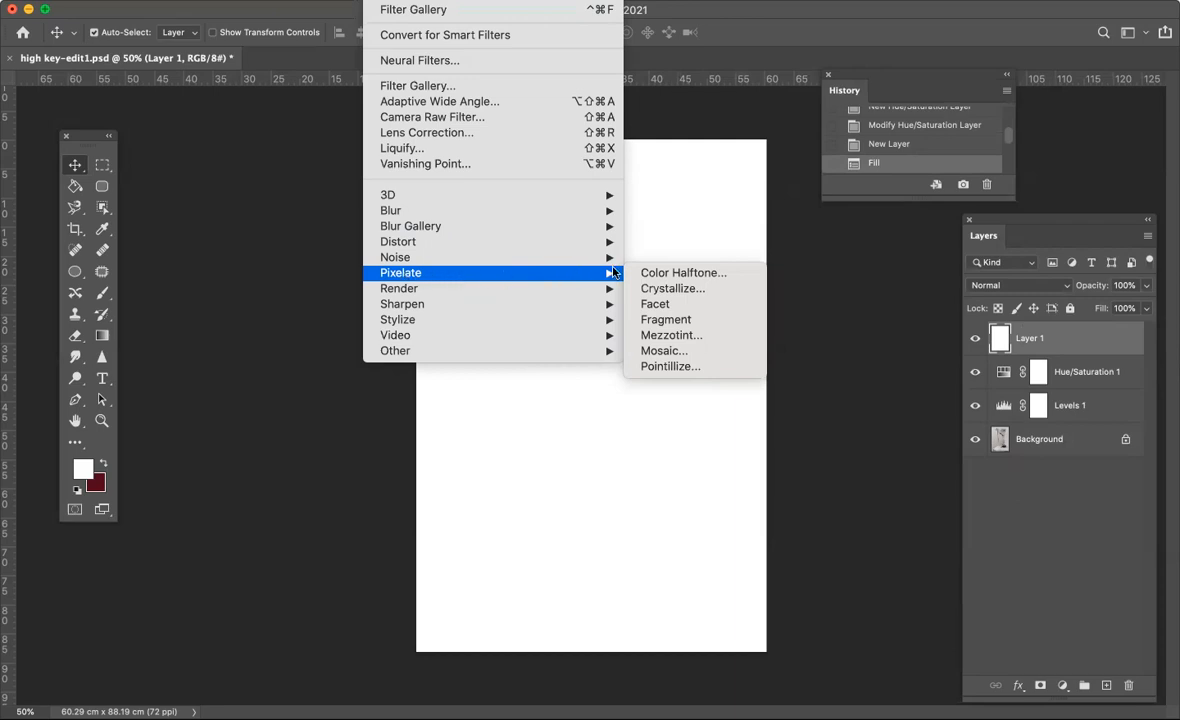
{"action": "left_click", "coordinate": [685, 336]}
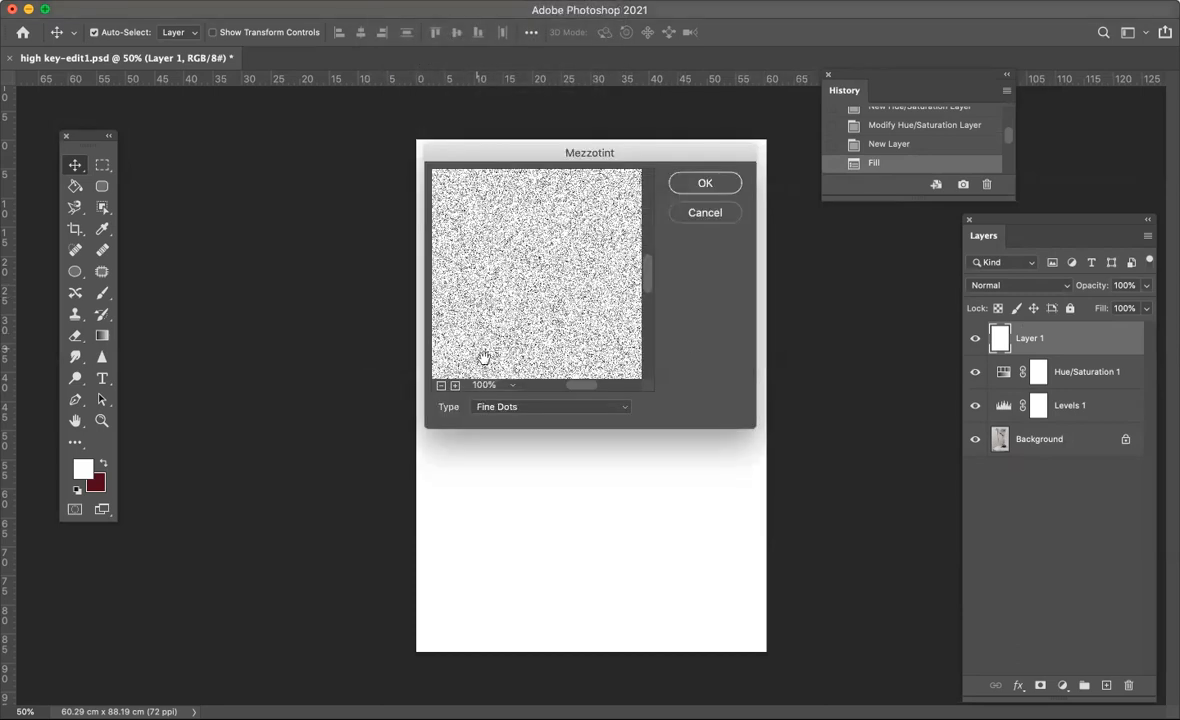
{"action": "left_click", "coordinate": [622, 408]}
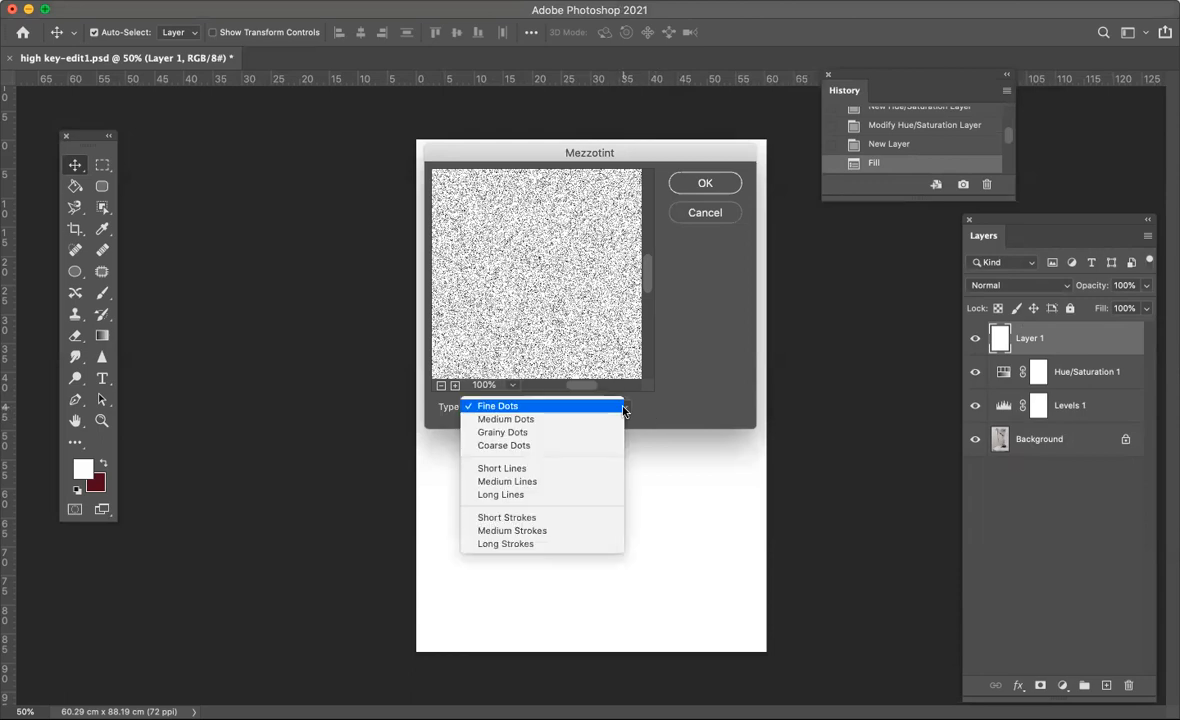
{"action": "left_click", "coordinate": [592, 421]}
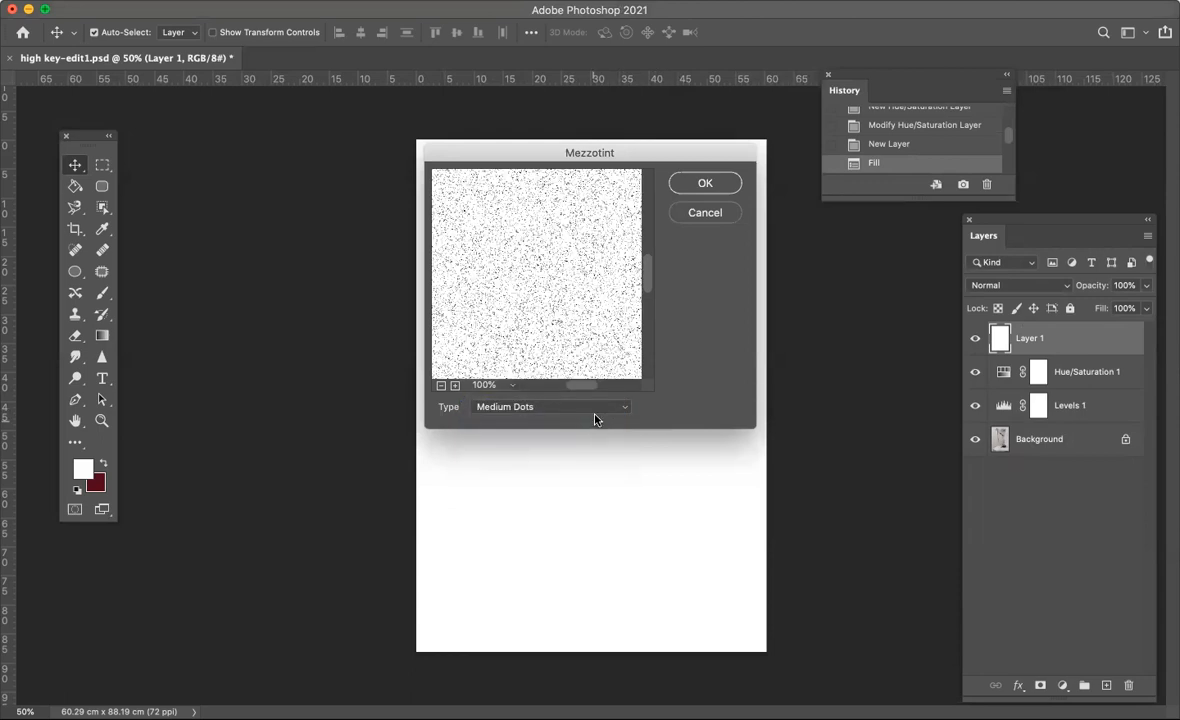
{"action": "left_click", "coordinate": [628, 407]}
{"action": "left_click", "coordinate": [615, 420]}
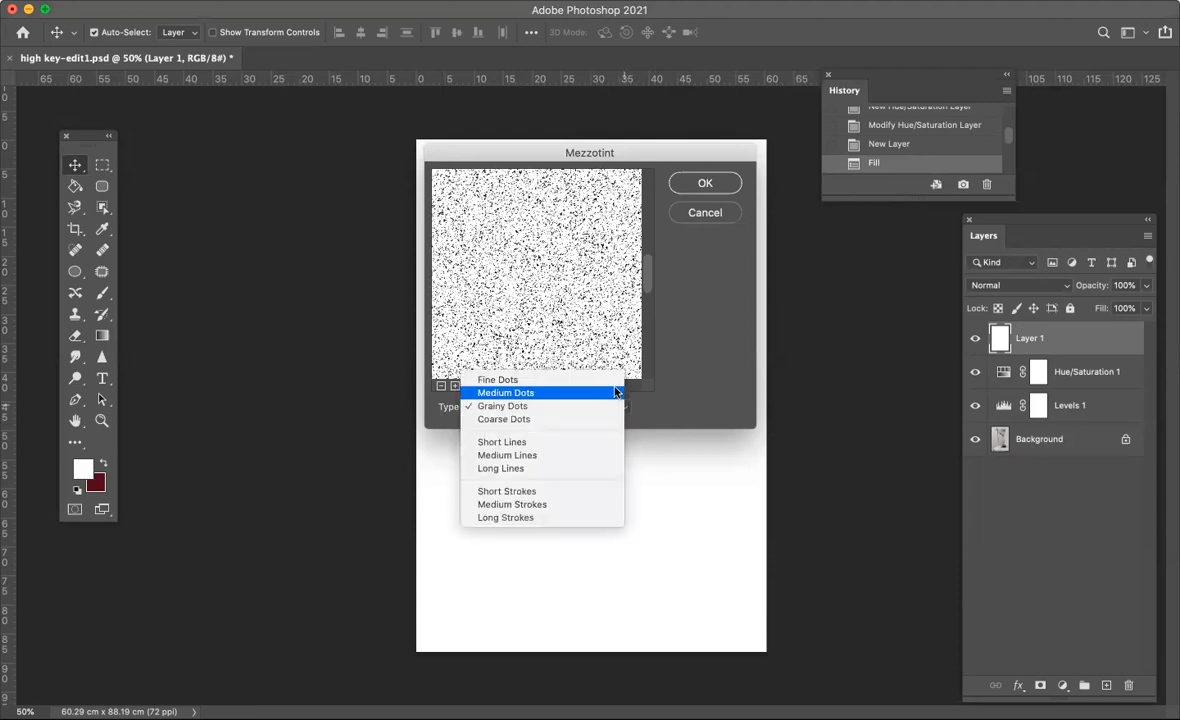
{"action": "left_click", "coordinate": [611, 382]}
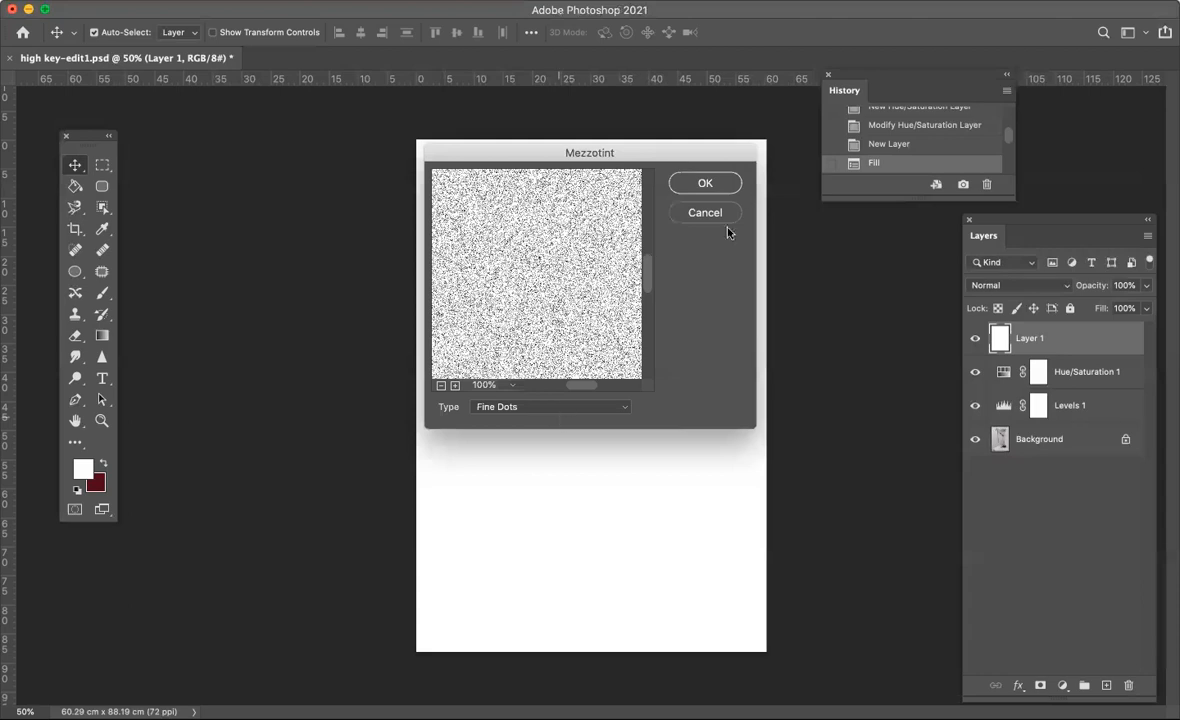
{"action": "left_click", "coordinate": [712, 186]}
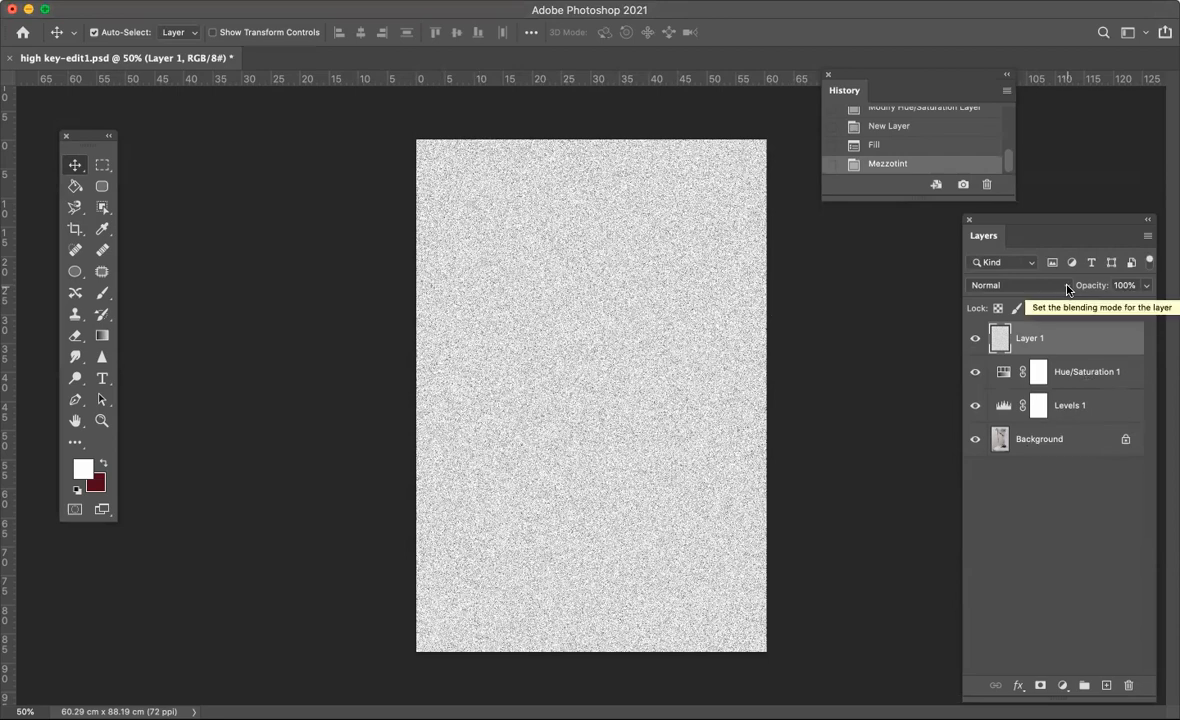
- Try the mezzotint layer in Soft Light at full opacity and in Multiply at 38% opacity
{"action": "left_click", "coordinate": [990, 285]}
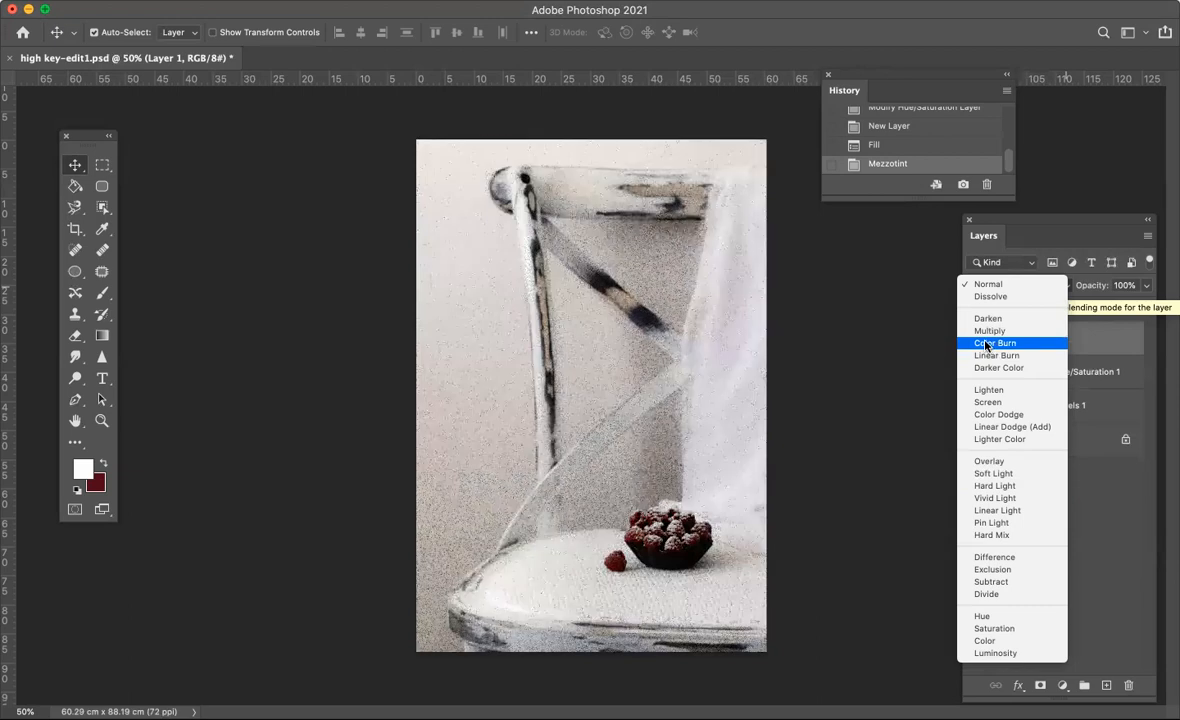
{"action": "left_click", "coordinate": [991, 473]}
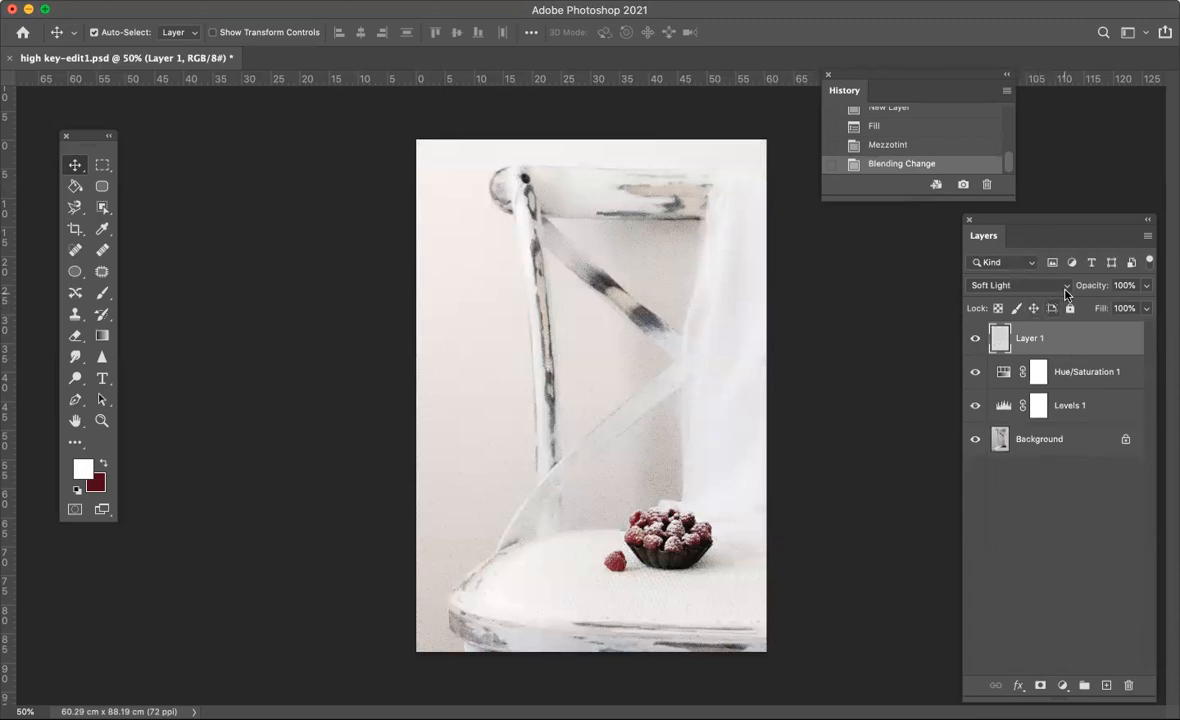
{"action": "left_click", "coordinate": [986, 285]}
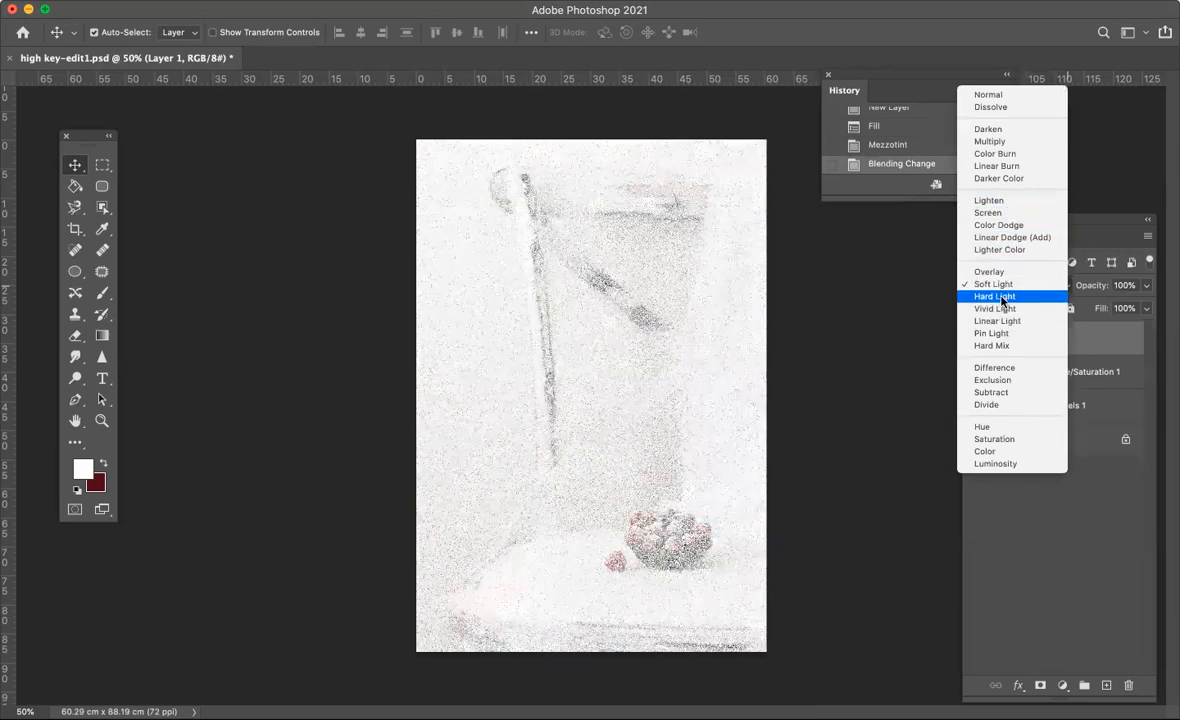
{"action": "left_click", "coordinate": [981, 144]}
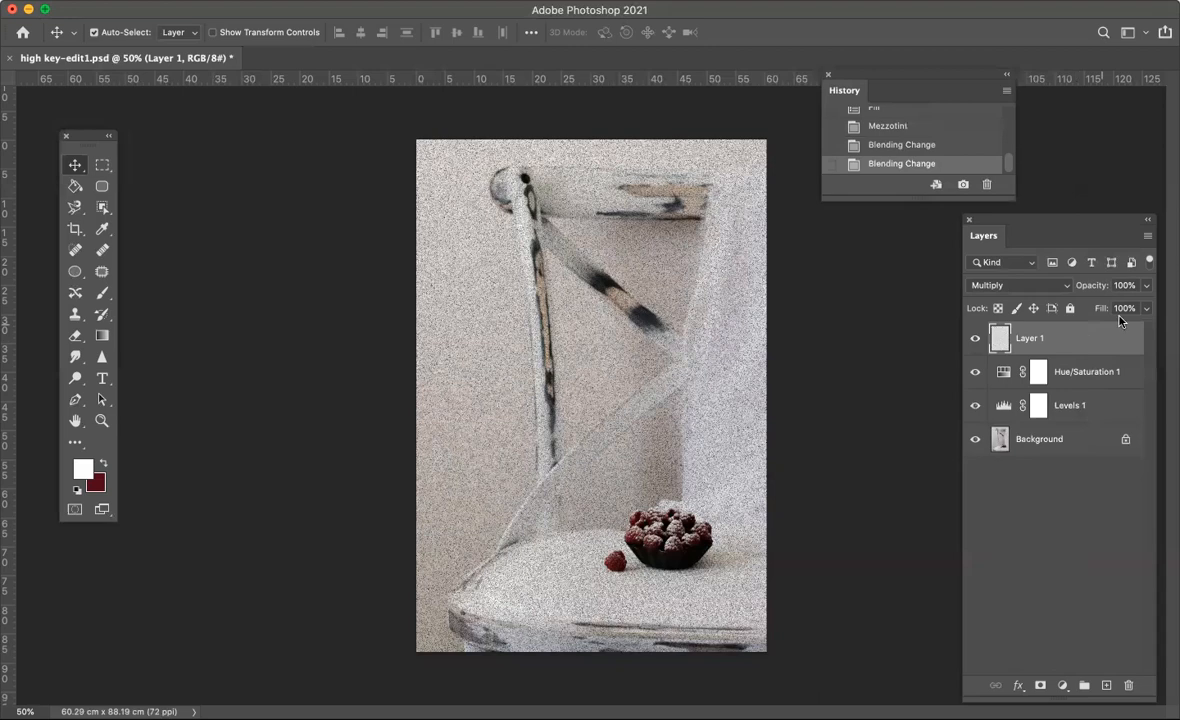
{"action": "left_click", "coordinate": [1146, 285]}
{"action": "left_click_drag", "start_coordinate": [1143, 333], "coordinate": [1097, 310]}
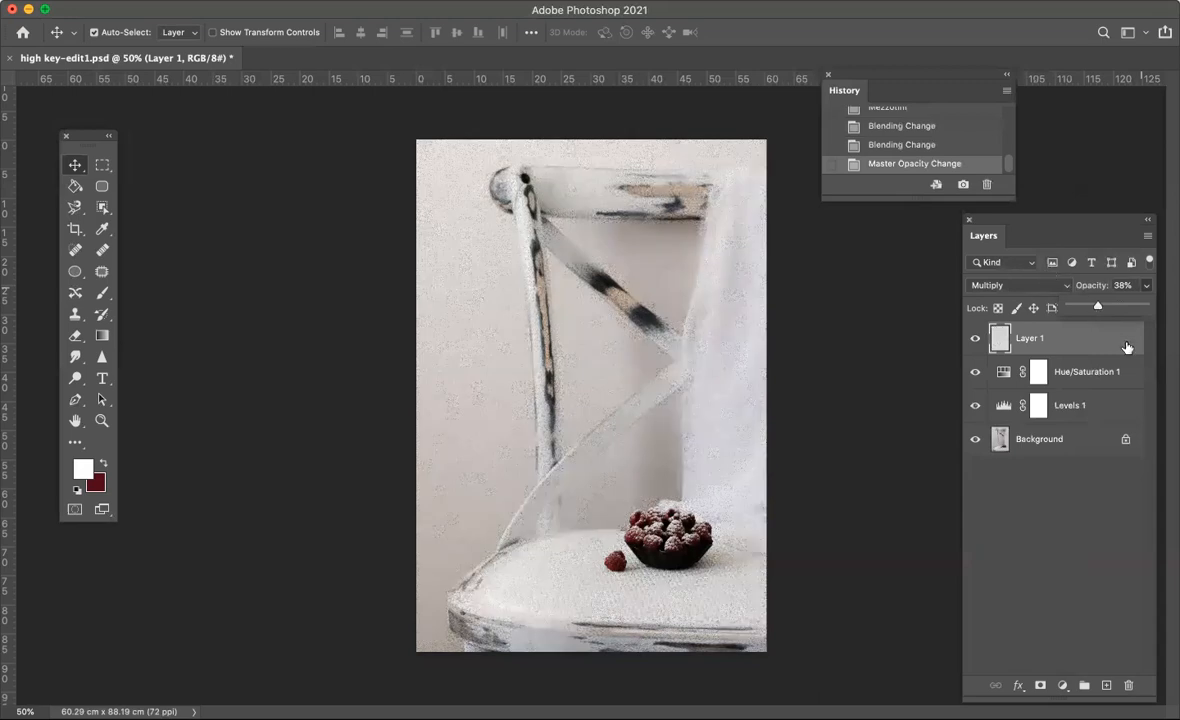
- Set the mezzotint layer's blend mode to Soft Light and its opacity to 100%
{"action": "left_click", "coordinate": [1034, 287]}
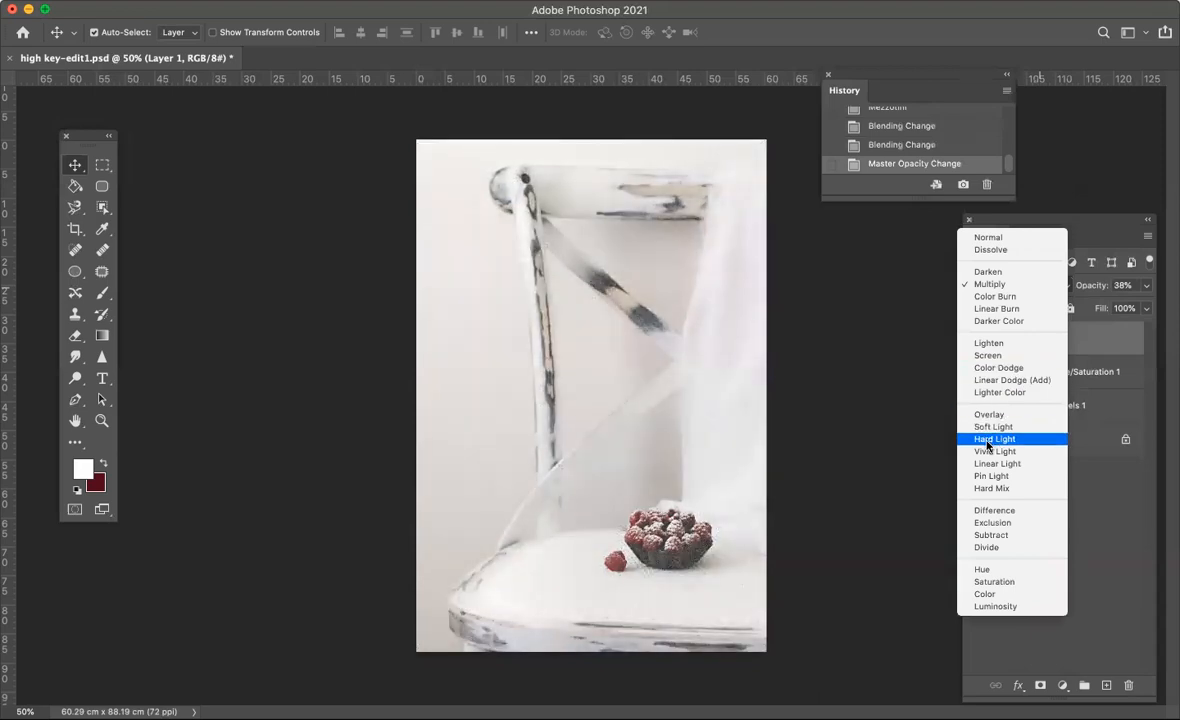
{"action": "left_click", "coordinate": [986, 427]}
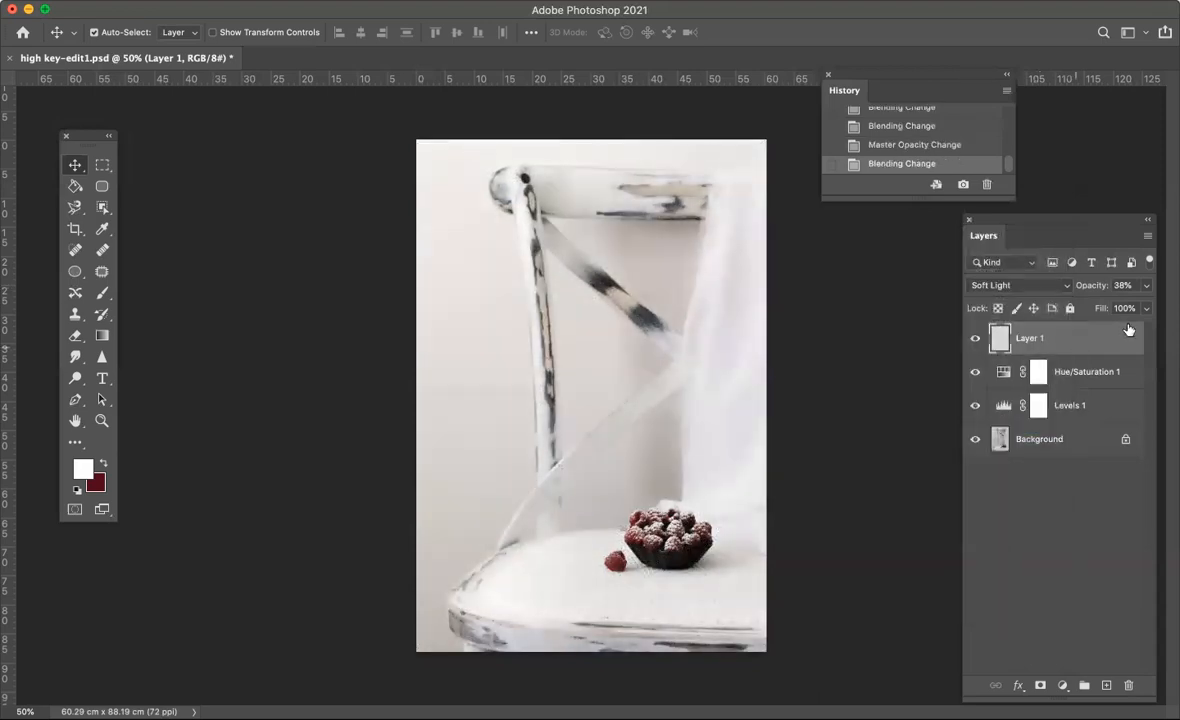
{"action": "left_click", "coordinate": [1146, 285]}
{"action": "left_click_drag", "start_coordinate": [1099, 307], "coordinate": [1146, 306]}
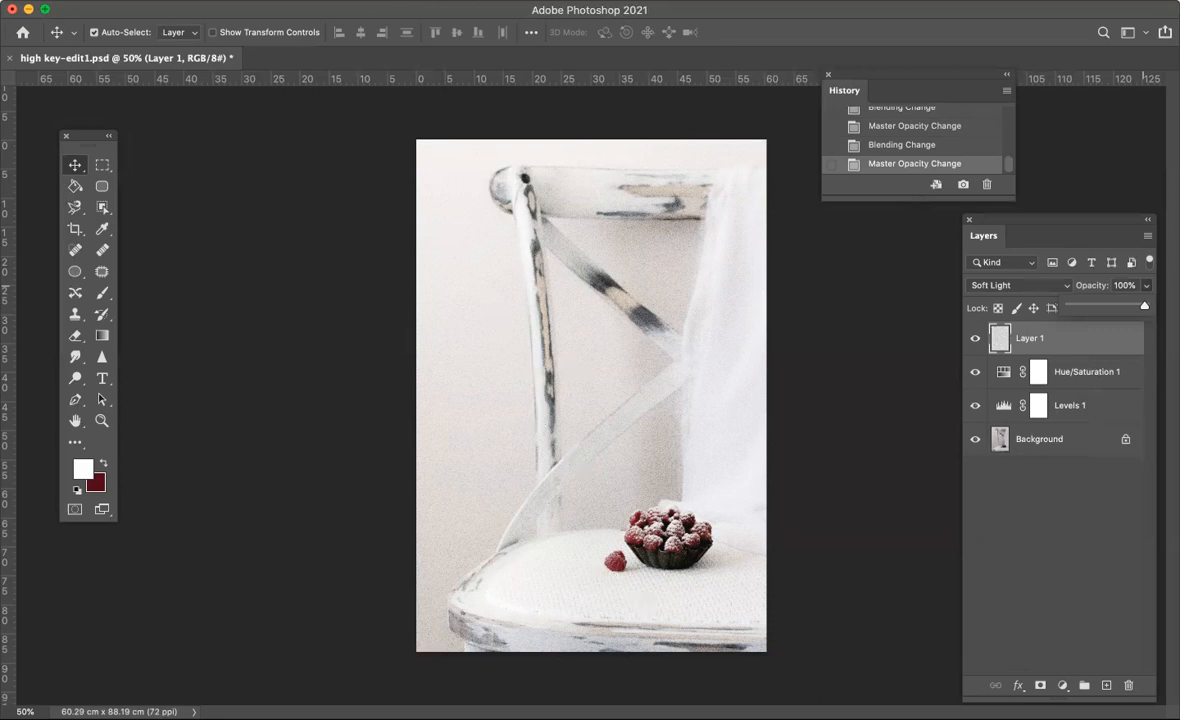
- Save the layered document on the computer in Photoshop format as high key-edit2.psd in the Photography folder, with Maximize Compatibility on
{"action": "left_click", "coordinate": [125, 3]}
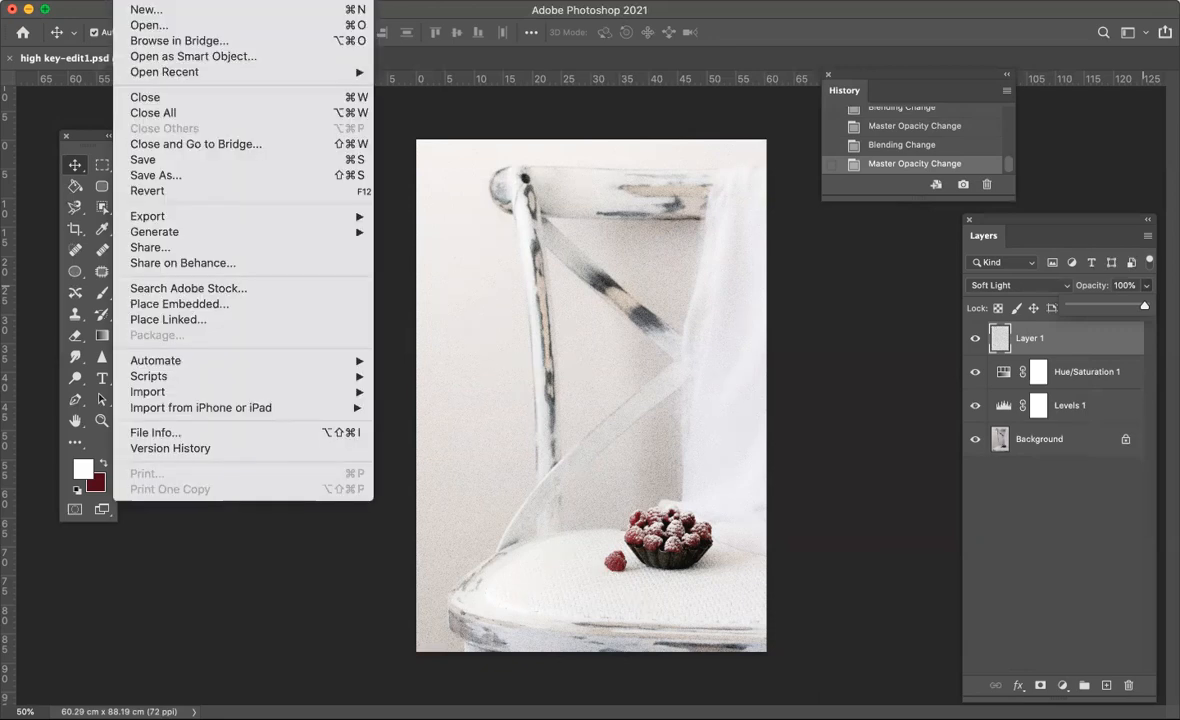
{"action": "left_click", "coordinate": [166, 178]}
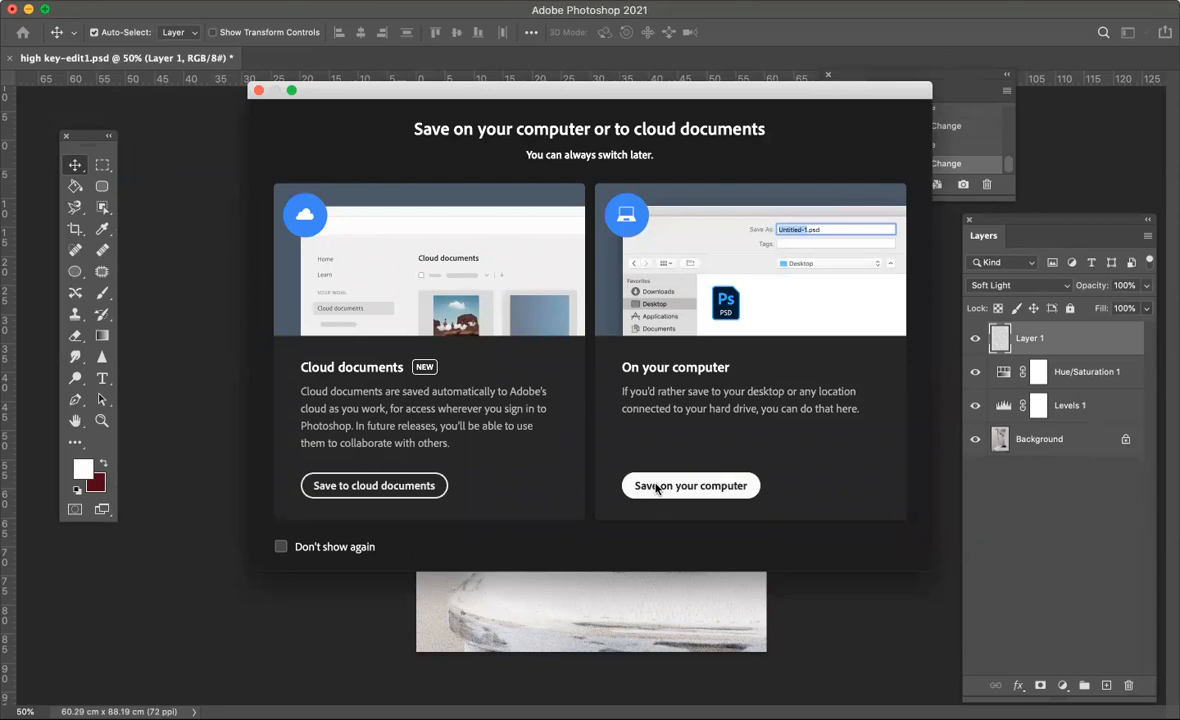
{"action": "left_click", "coordinate": [653, 485]}
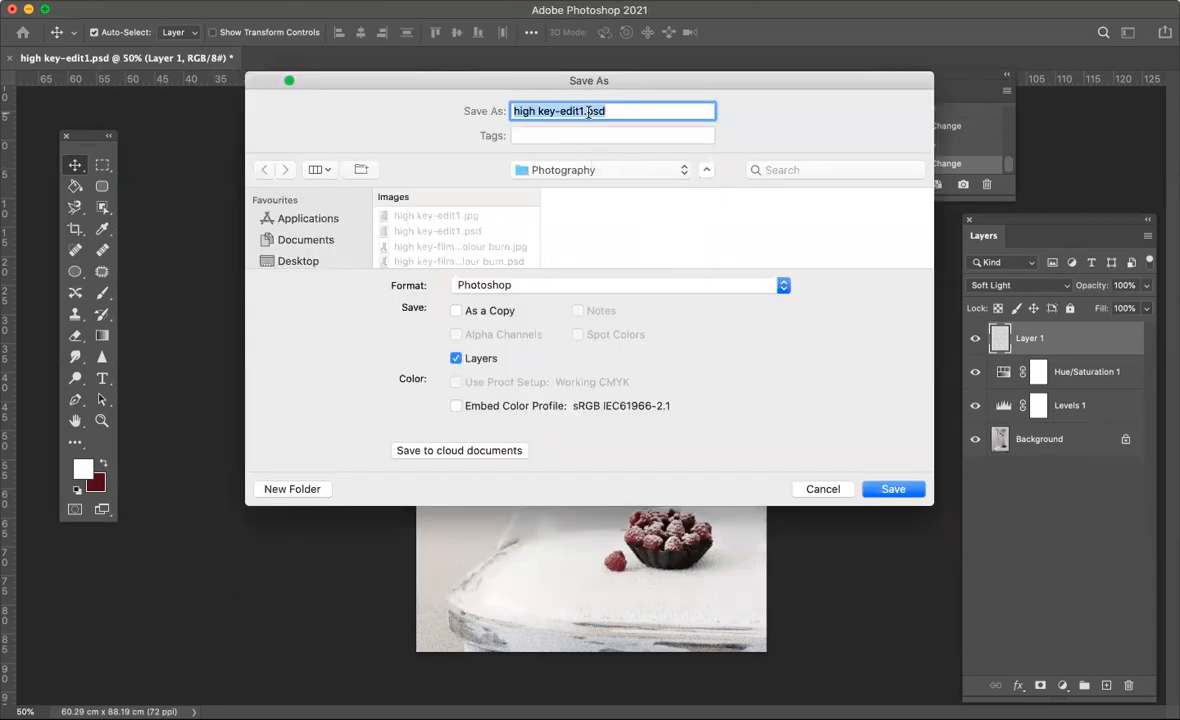
{"action": "left_click", "coordinate": [583, 110]}
{"action": "key", "text": "BackSpace"}
{"action": "type", "text": "2"}
{"action": "left_click", "coordinate": [904, 489]}
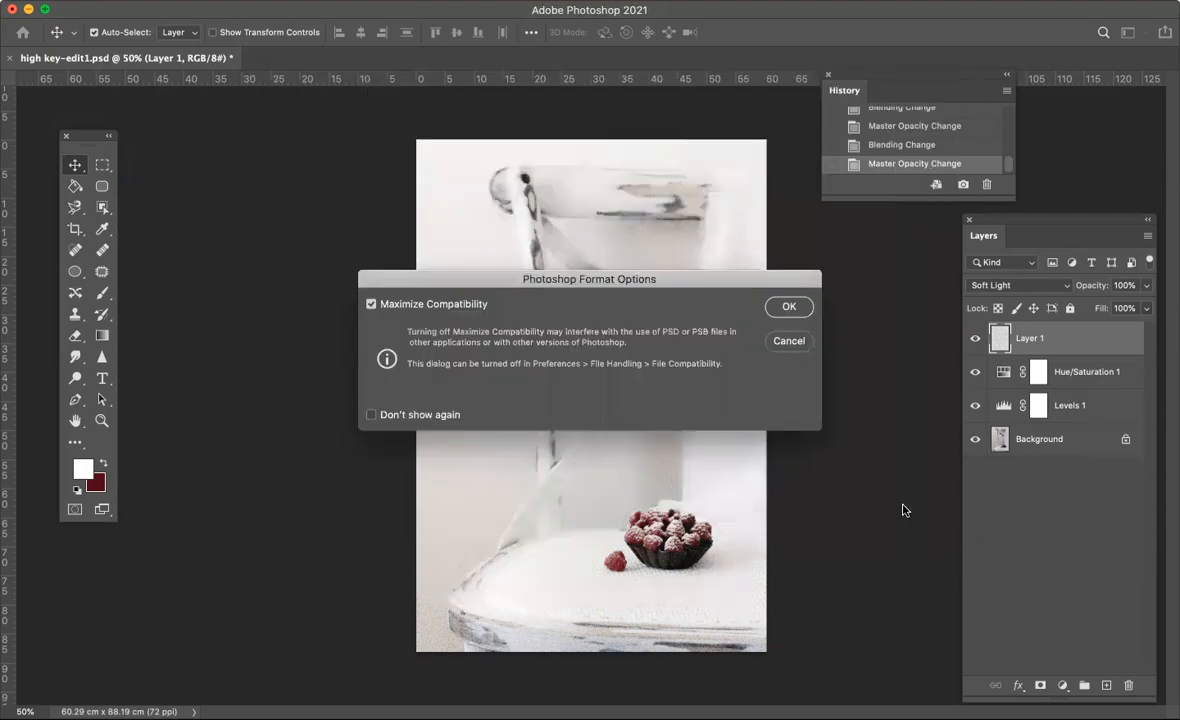
{"action": "left_click", "coordinate": [789, 308]}
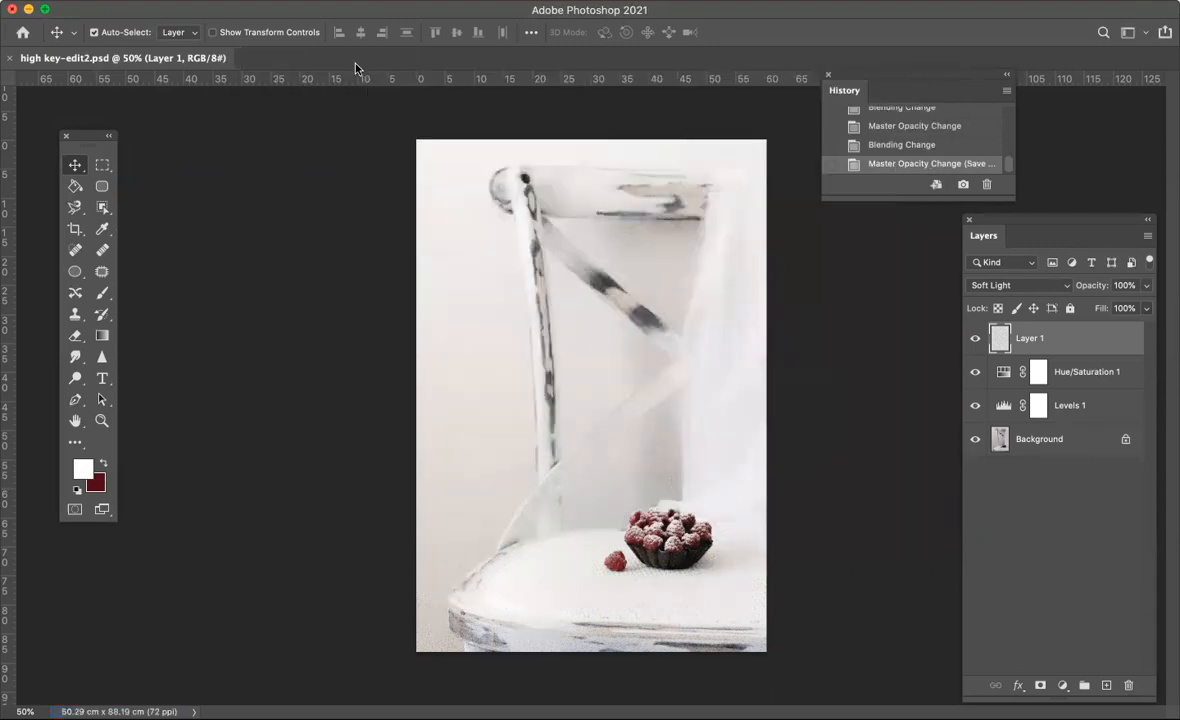
- Save a JPEG copy as high key-edit2.jpg in the Photography folder at Maximum quality 12 with the Baseline ("Standard") format
{"action": "left_click", "coordinate": [128, 0]}
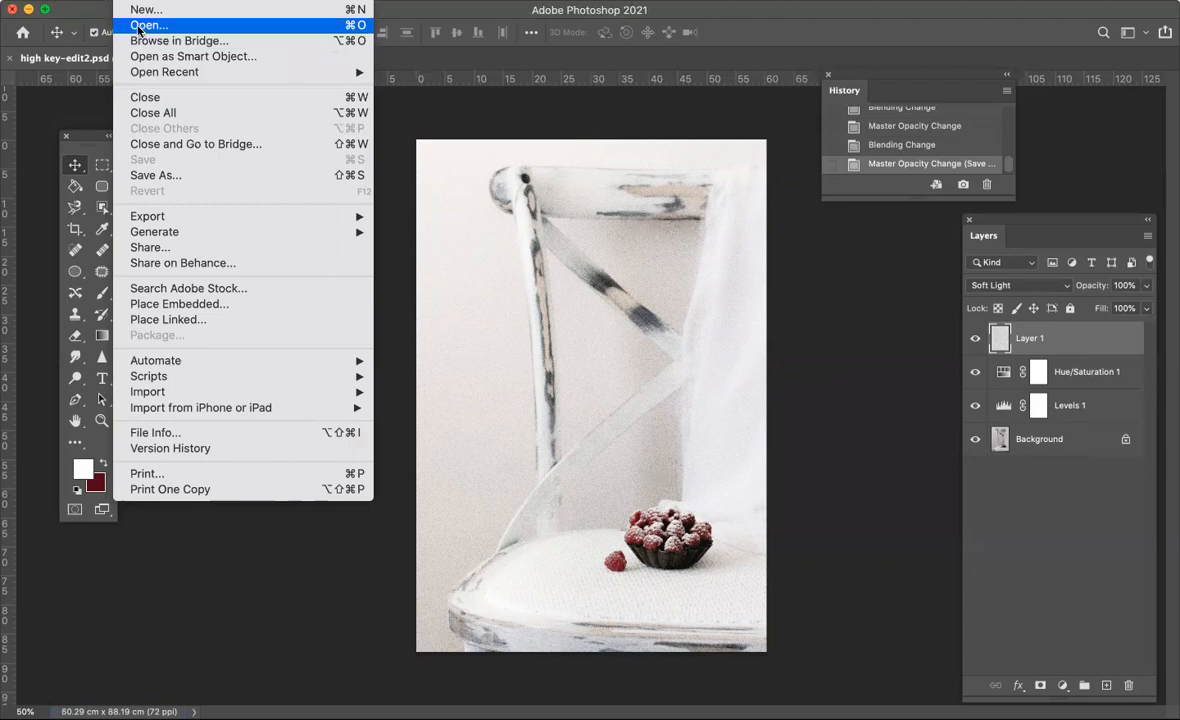
{"action": "mouse_move", "coordinate": [163, 233]}
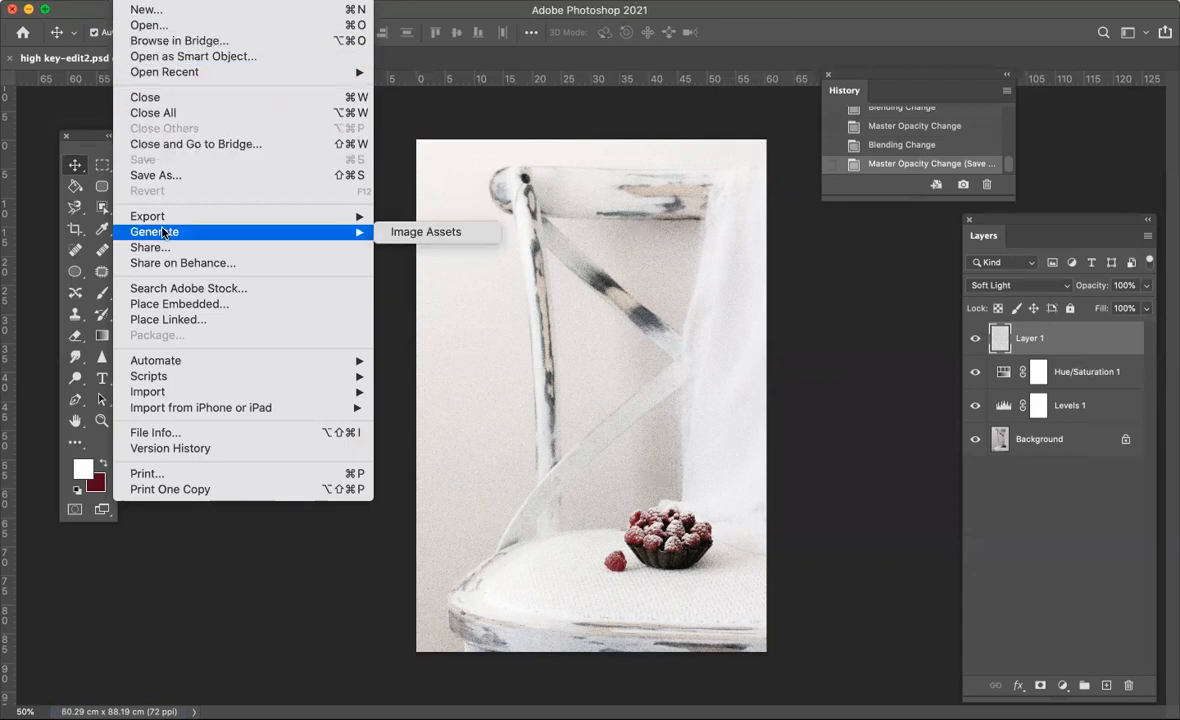
{"action": "left_click", "coordinate": [141, 178]}
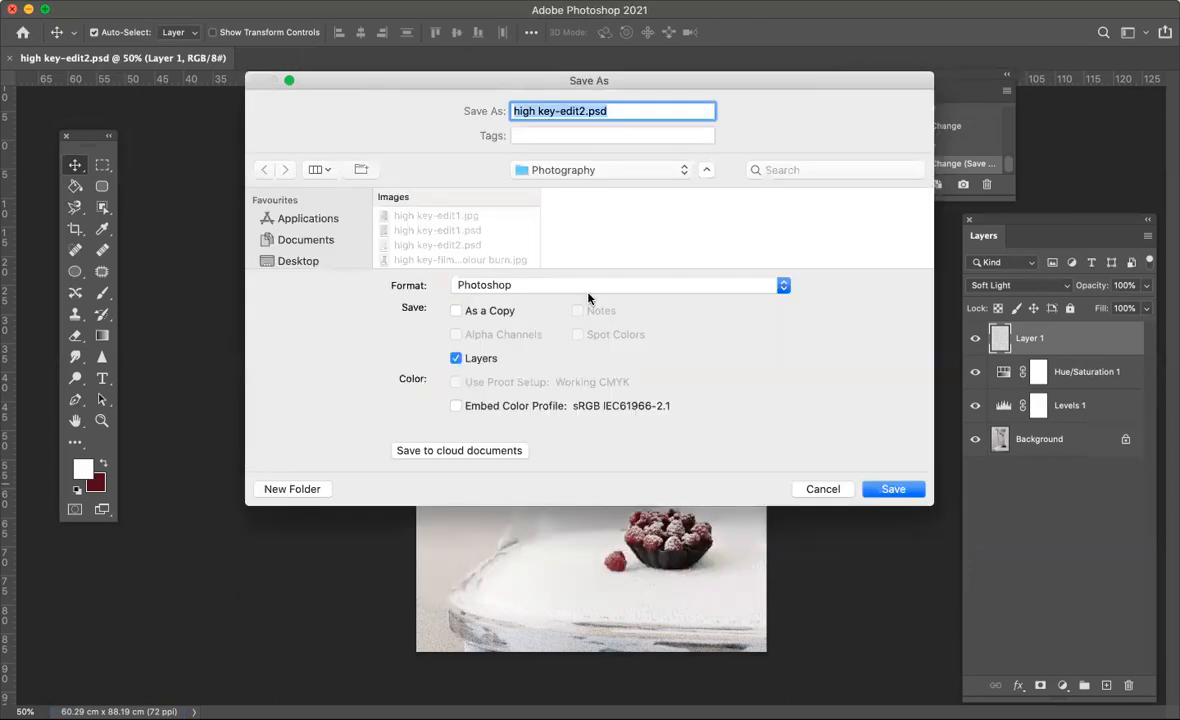
{"action": "left_click", "coordinate": [585, 290]}
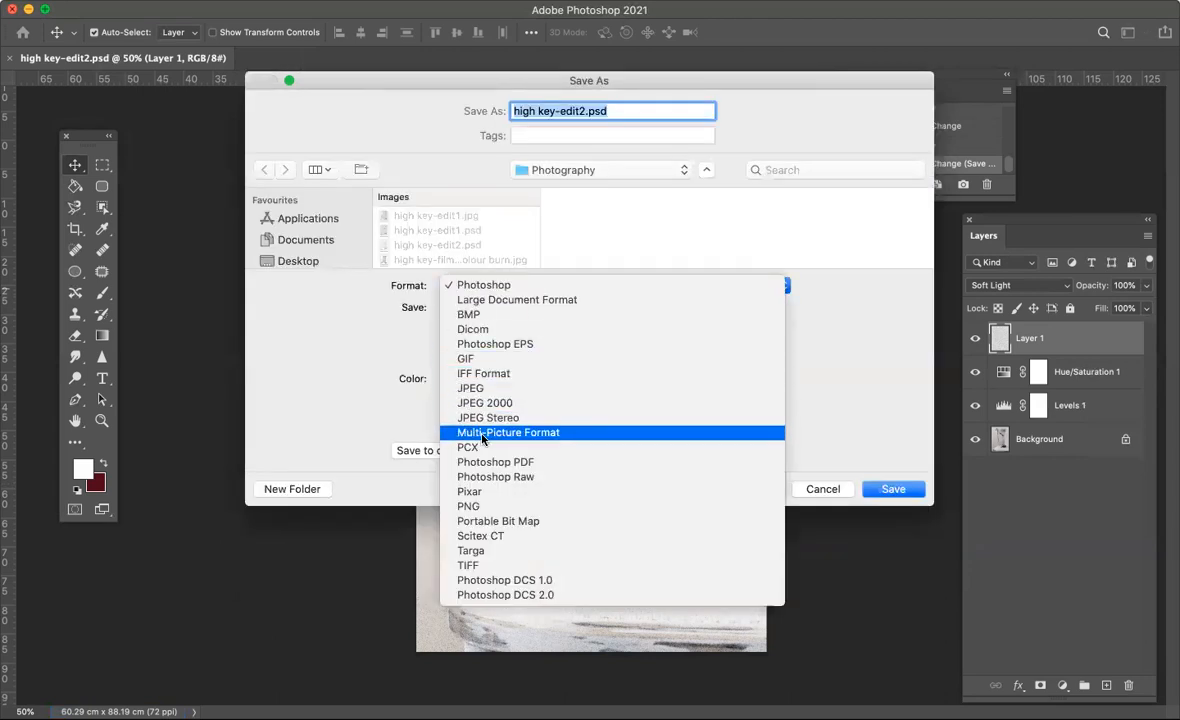
{"action": "left_click", "coordinate": [463, 389]}
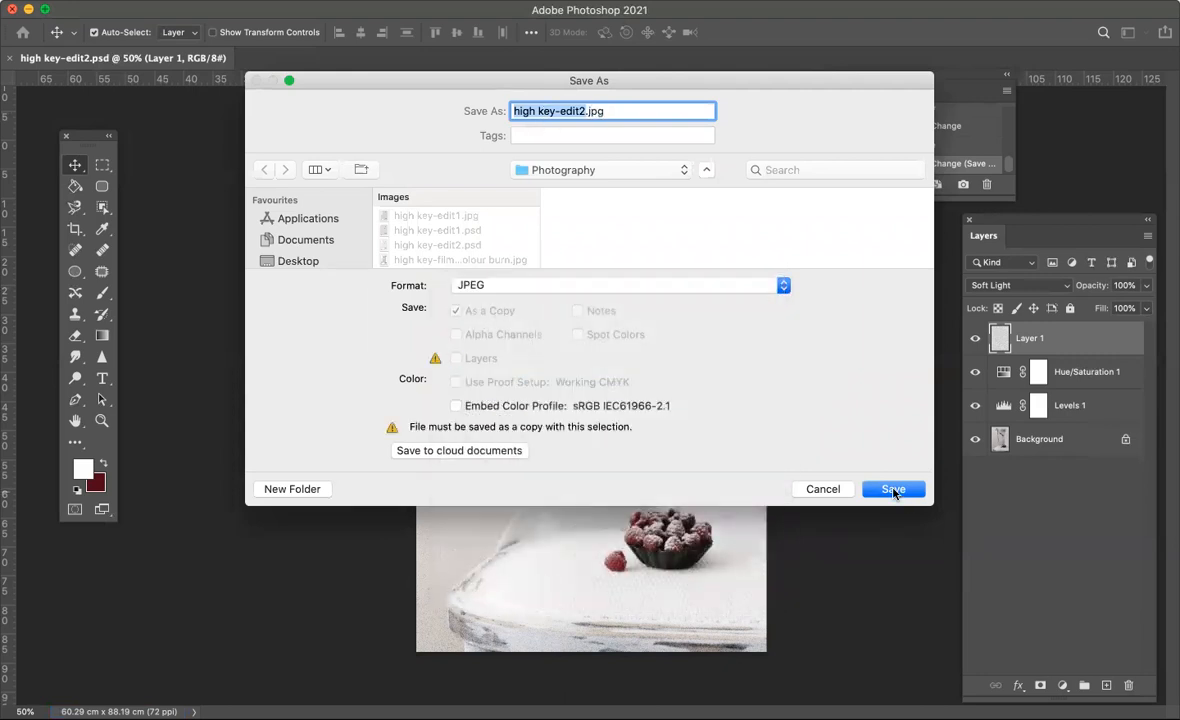
{"action": "left_click", "coordinate": [894, 490]}
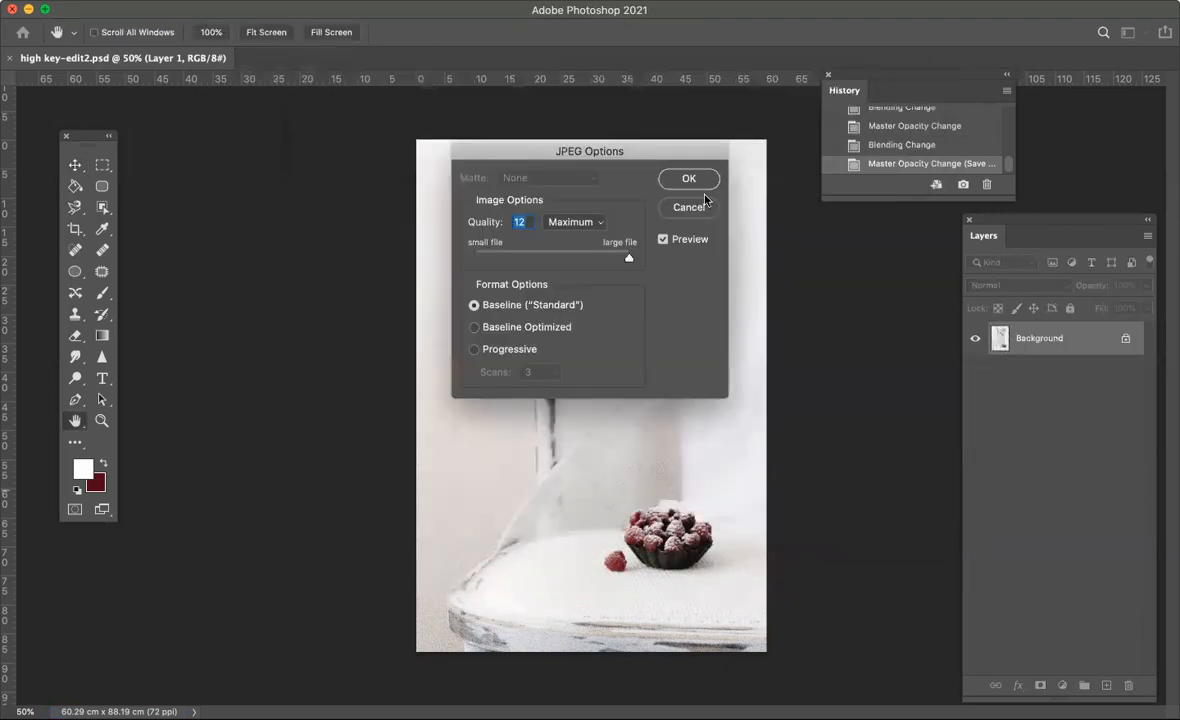
{"action": "left_click", "coordinate": [689, 179]}
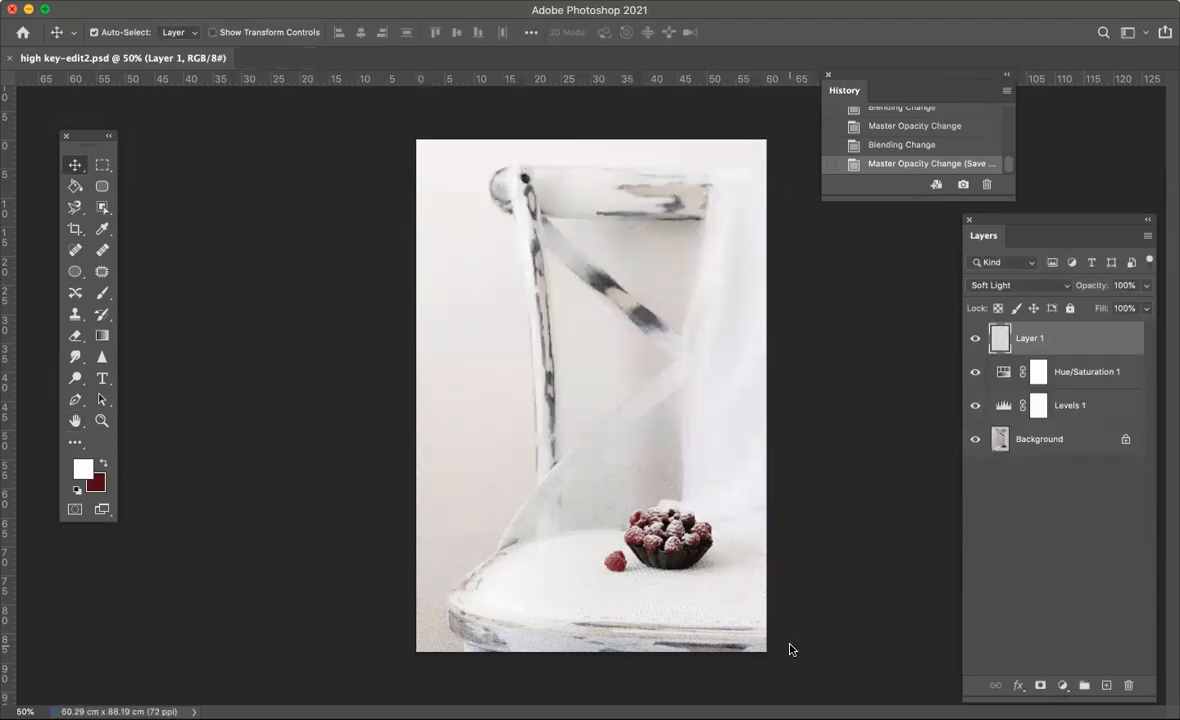